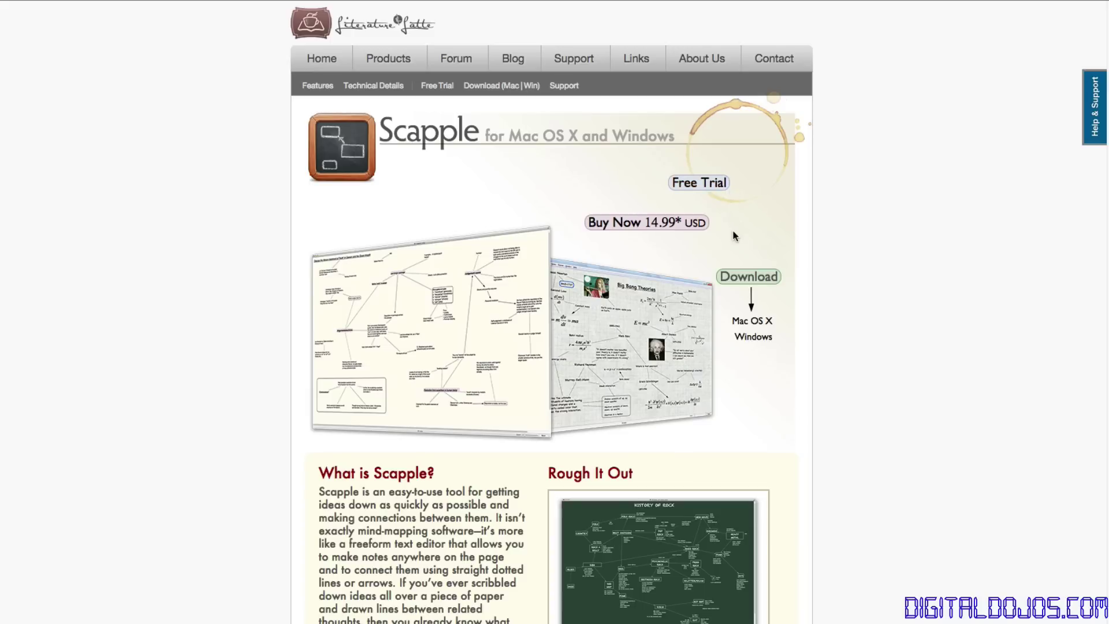
# Scroll down through the Features section of Scapple's web page in the browser
pyautogui.scroll(-6, 738, 433)
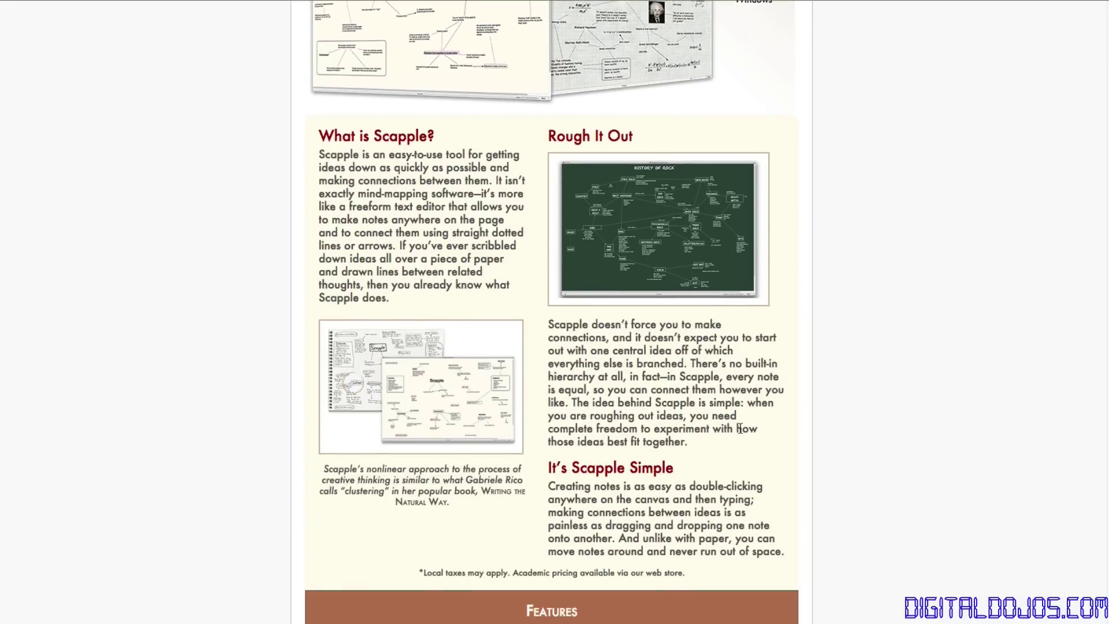
pyautogui.scroll(-1, 740, 433)
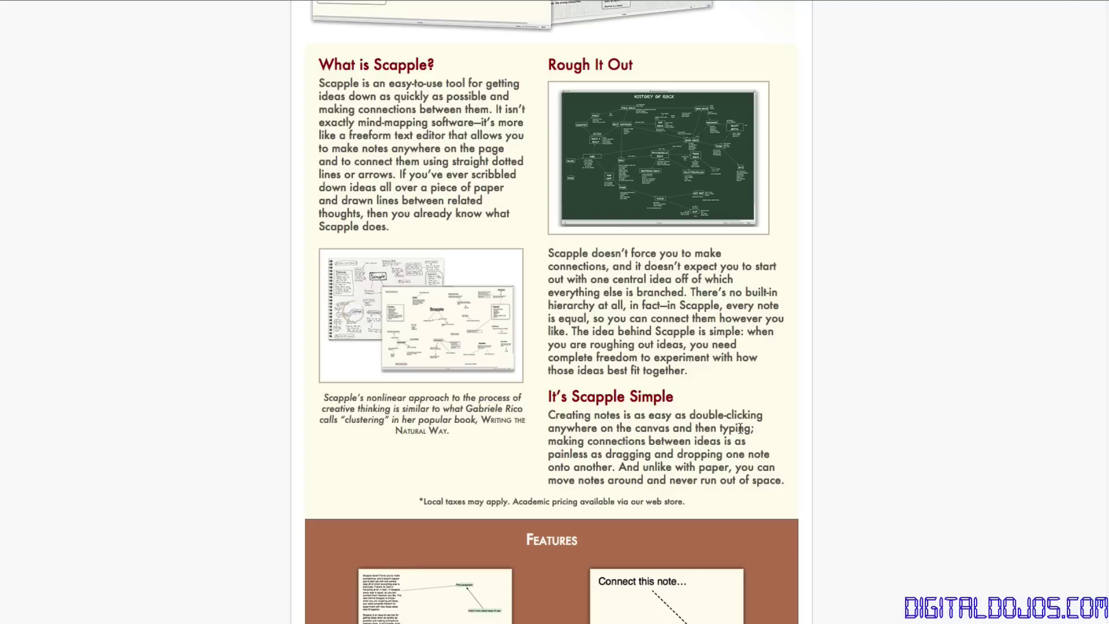
pyautogui.scroll(-5, 739, 427)
pyautogui.scroll(-2, 739, 427)
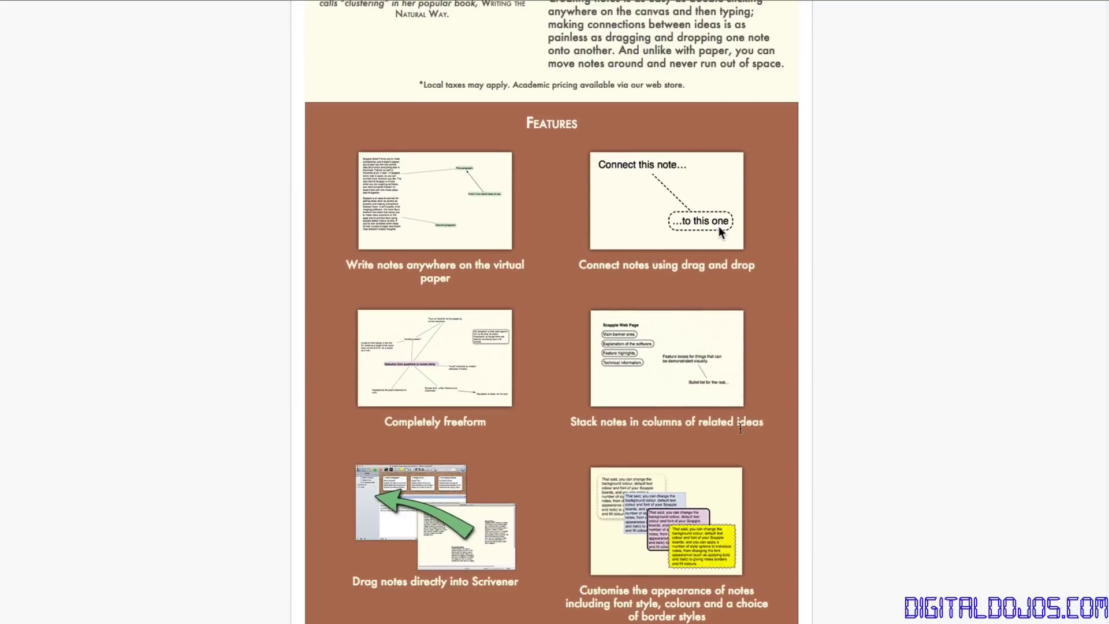
pyautogui.scroll(-2, 740, 428)
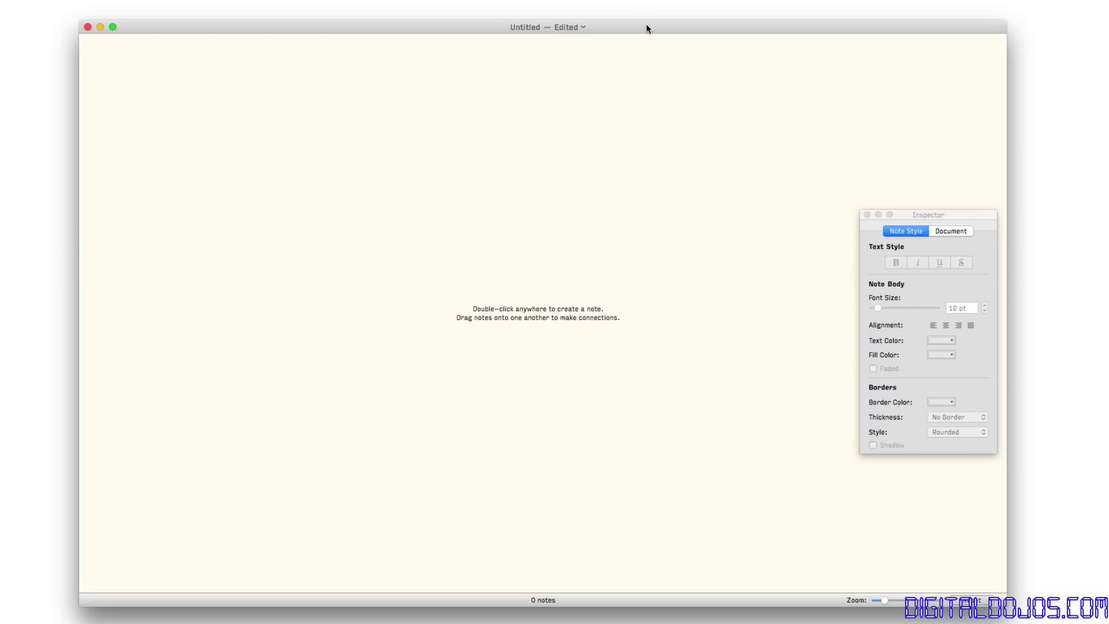
# Create a 'DigitalDojos' note and move it toward the top of the board
pyautogui.press('super+Return')
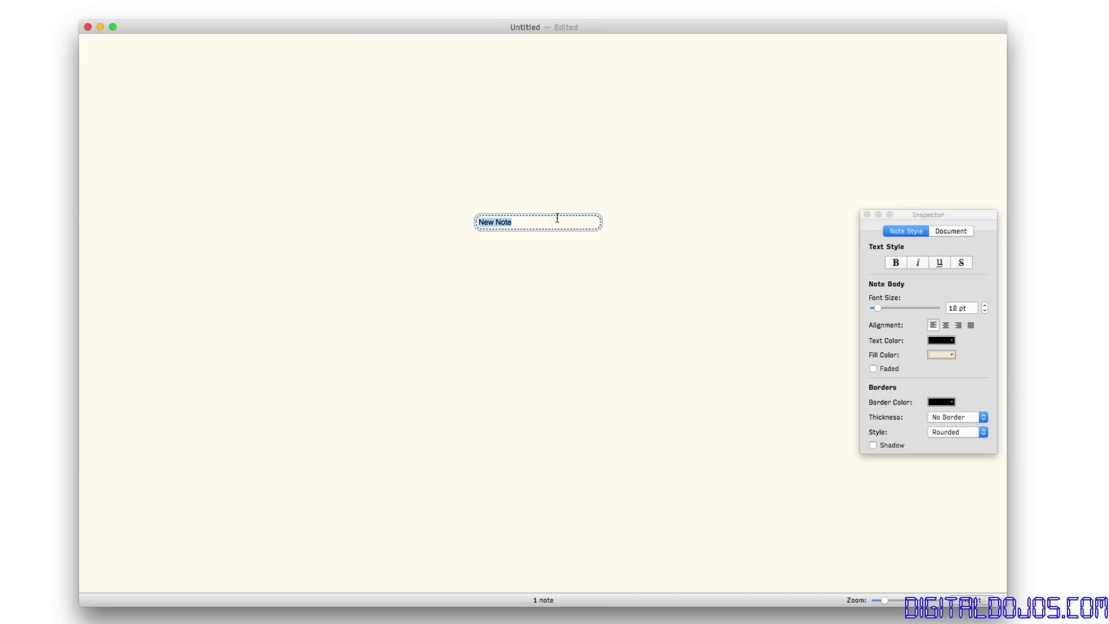
pyautogui.write('Digital')
pyautogui.press('BackSpace')
pyautogui.press('BackSpace')
pyautogui.write('alDojos')
pyautogui.click(600, 336)
pyautogui.moveTo(514, 227); pyautogui.dragTo(568, 108)
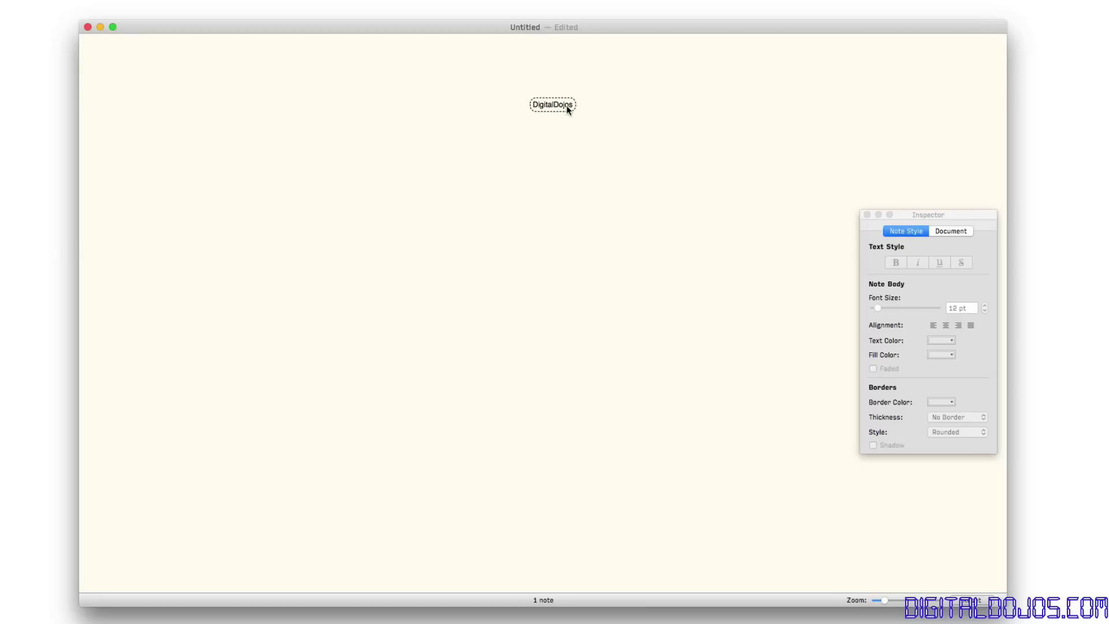
# Add stacked 'Technology' and 'Business' notes, starting a third note below Business
pyautogui.press('super+n')
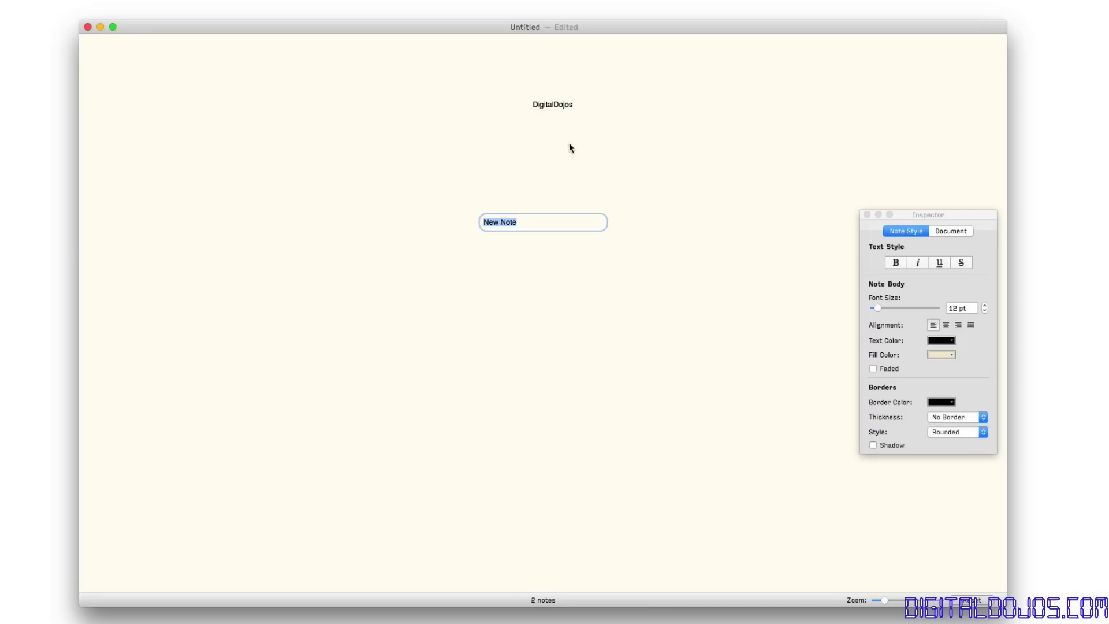
pyautogui.write('Technology')
pyautogui.press('super+Return')
pyautogui.write('Business')
pyautogui.press('Return')
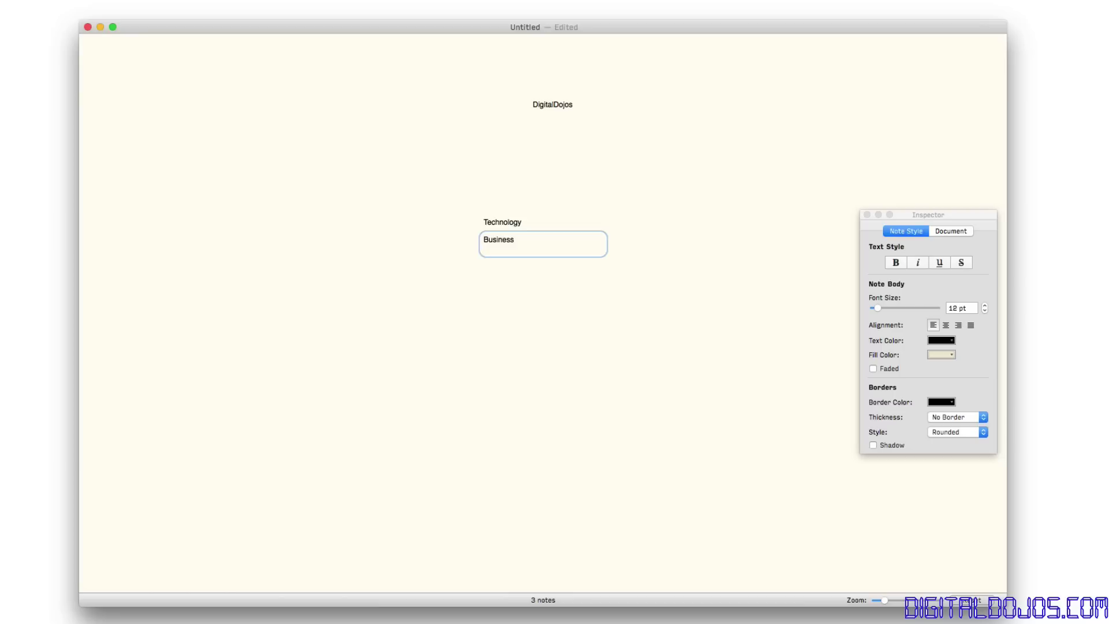
pyautogui.press('BackSpace')
pyautogui.press('super+Return')
# Name the third note 'Lifestyle' and link all three category notes to DigitalDojos
pyautogui.write('Life')
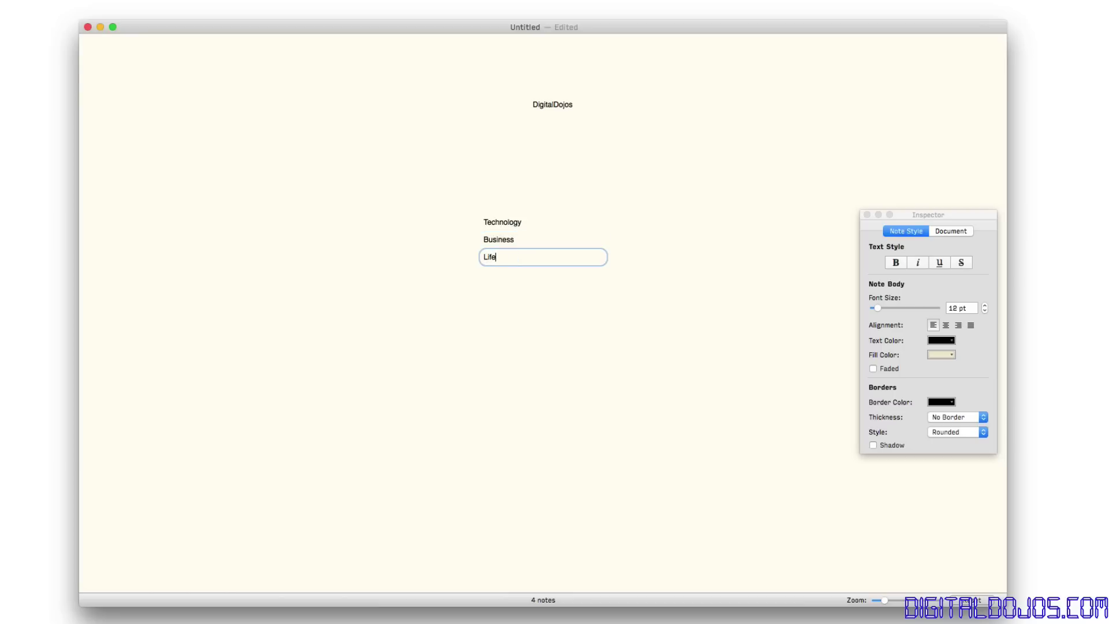
pyautogui.write('style')
pyautogui.click(630, 284)
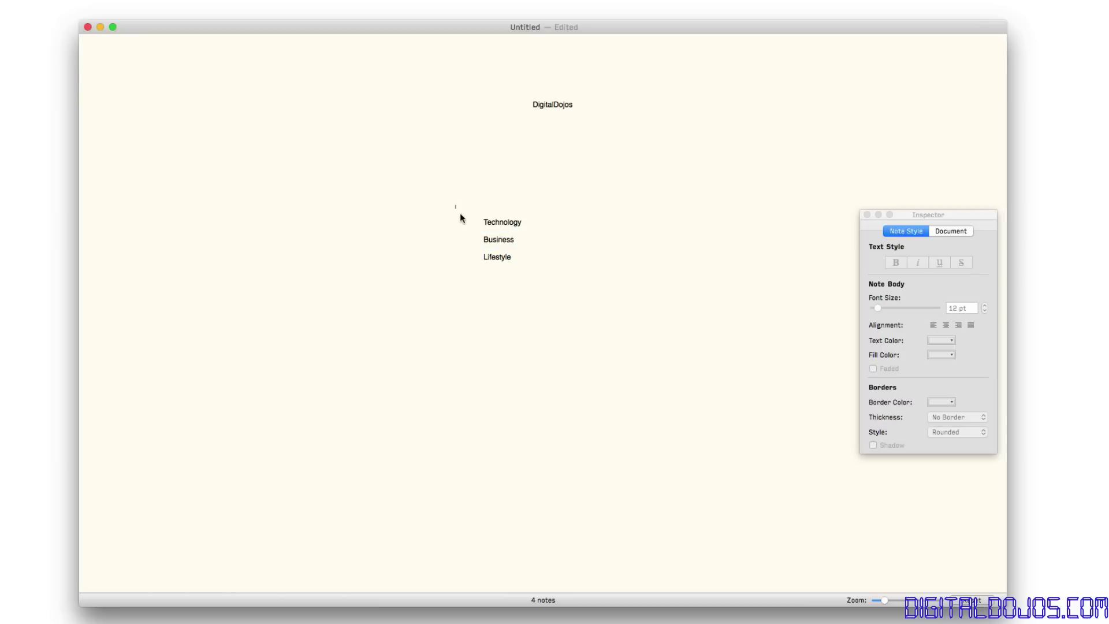
pyautogui.moveTo(460, 215); pyautogui.dragTo(501, 255)
pyautogui.moveTo(522, 190); pyautogui.dragTo(549, 108)
pyautogui.click(527, 310)
# Spread Technology, Business and Lifestyle in a row beneath DigitalDojos and reposition the group
pyautogui.moveTo(456, 160); pyautogui.dragTo(455, 162)
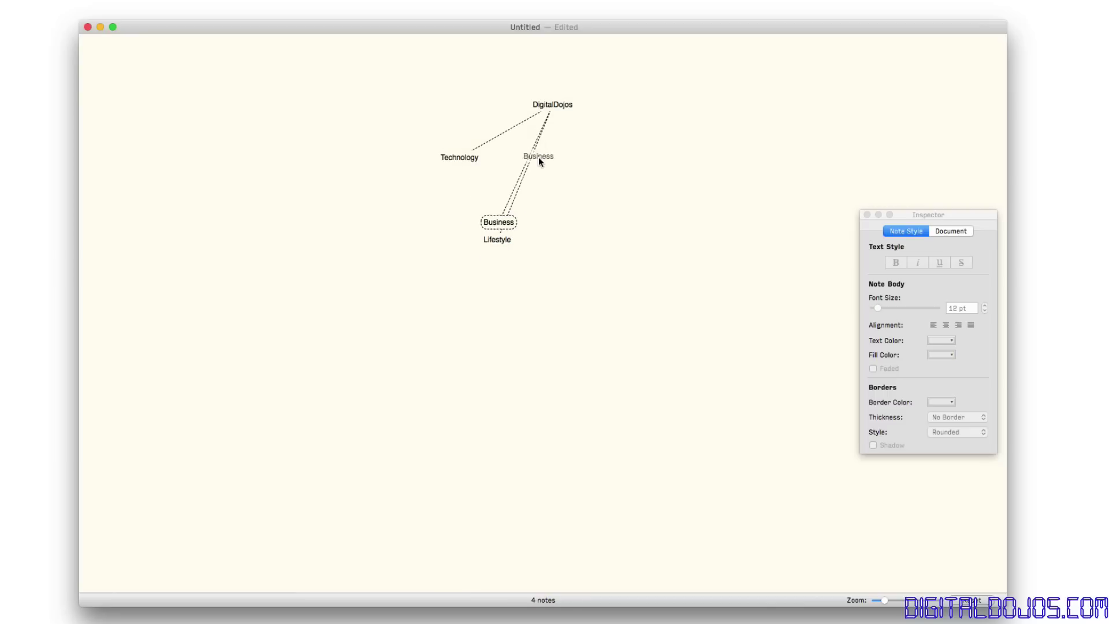
pyautogui.moveTo(538, 160); pyautogui.dragTo(538, 163)
pyautogui.moveTo(500, 224); pyautogui.dragTo(621, 164)
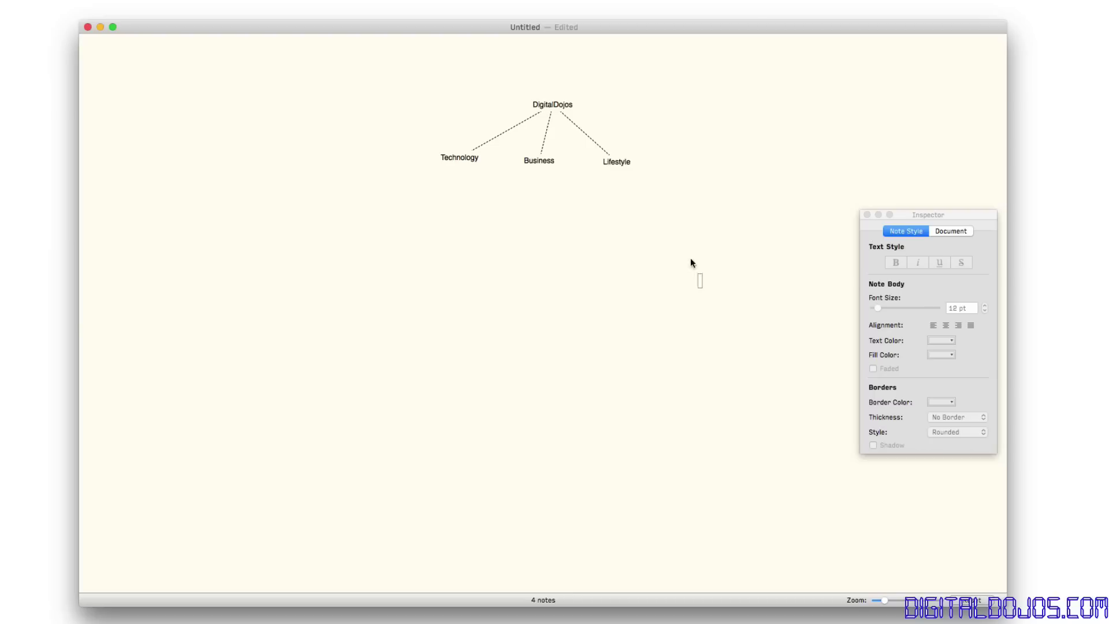
pyautogui.moveTo(702, 289); pyautogui.dragTo(354, 65)
pyautogui.moveTo(545, 105); pyautogui.dragTo(568, 98)
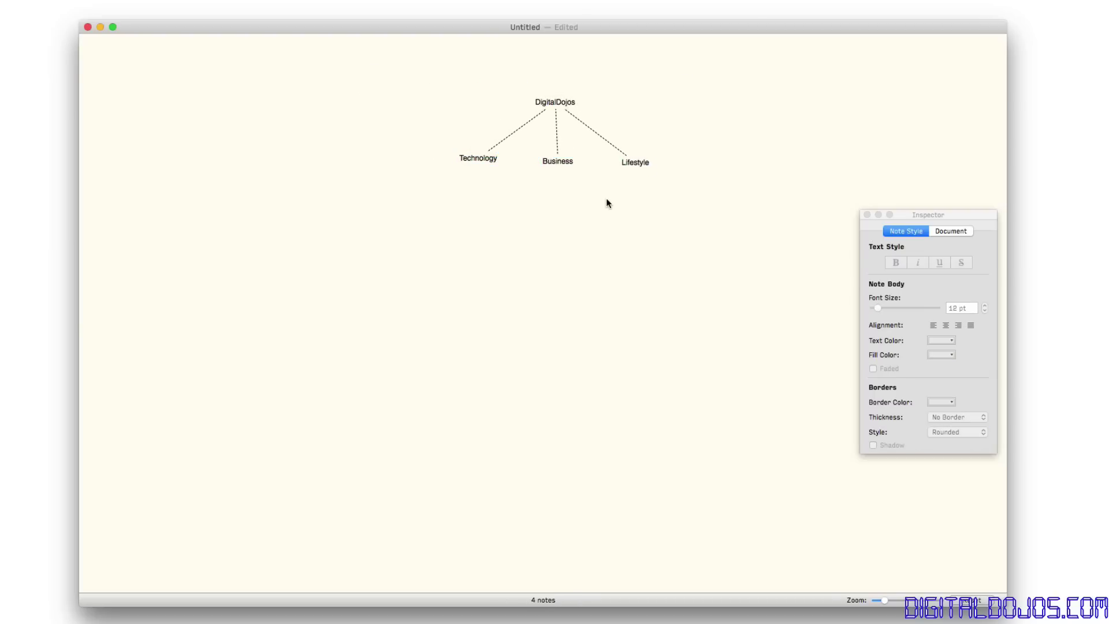
pyautogui.moveTo(557, 162); pyautogui.dragTo(553, 102)
# Bring the DigitalDojos.png logo onto the canvas and shrink it
pyautogui.moveTo(626, 245); pyautogui.dragTo(627, 247)
pyautogui.click(670, 287)
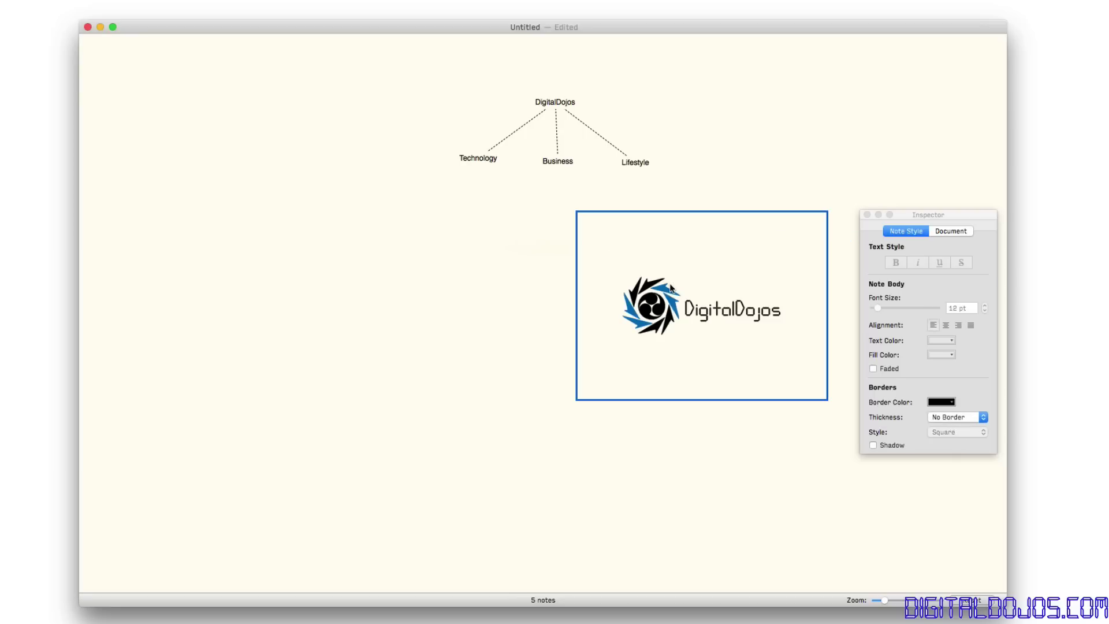
pyautogui.moveTo(576, 398); pyautogui.dragTo(663, 373)
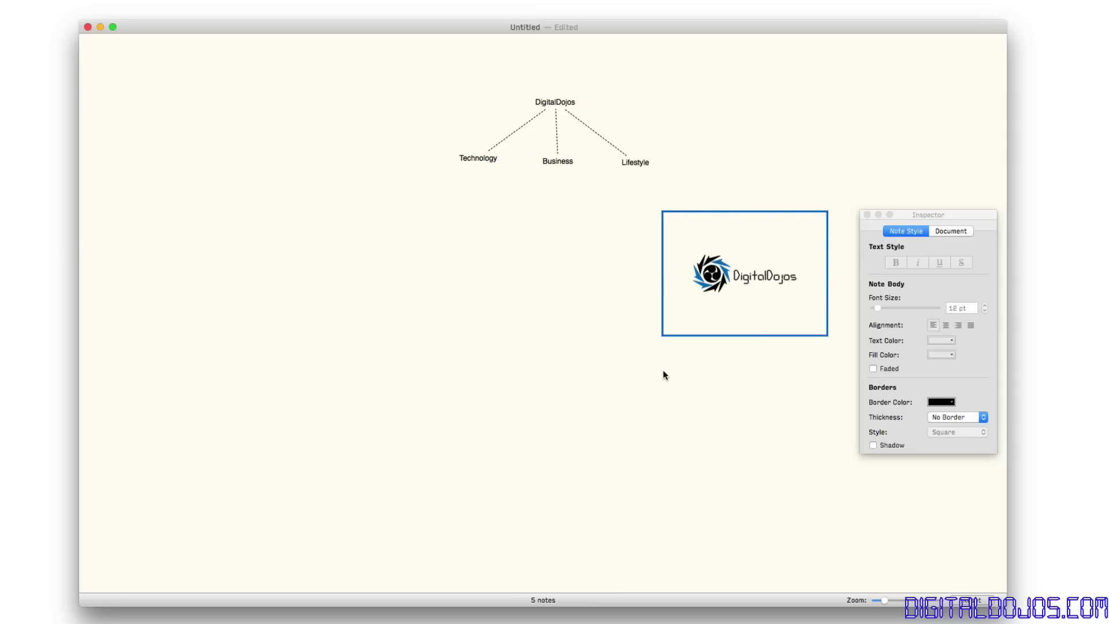
# Delete the DigitalDojos text note, move the logo to the top, and link the three categories to it
pyautogui.click(542, 103)
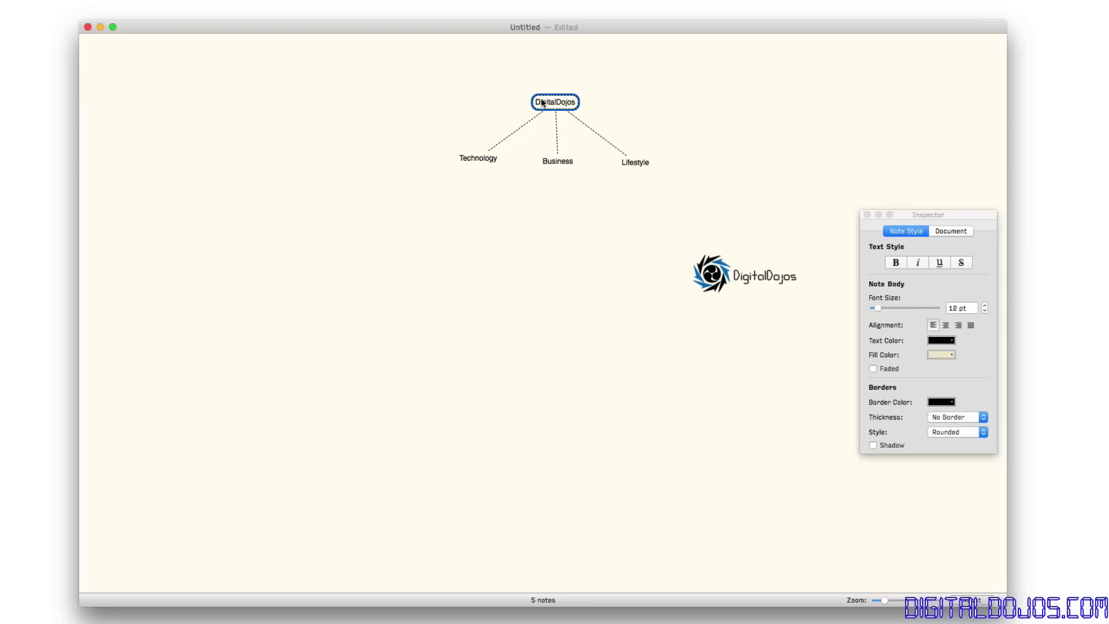
pyautogui.press('Delete')
pyautogui.moveTo(746, 259); pyautogui.dragTo(542, 89)
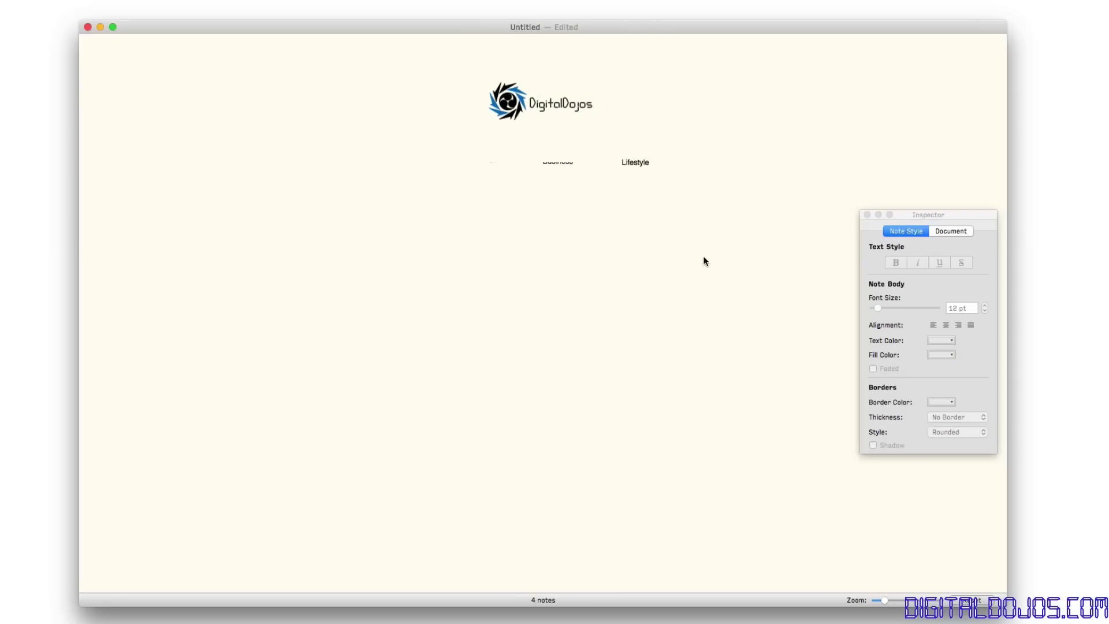
pyautogui.moveTo(704, 261); pyautogui.dragTo(570, 100)
pyautogui.moveTo(368, 236); pyautogui.dragTo(532, 112)
pyautogui.click(703, 149)
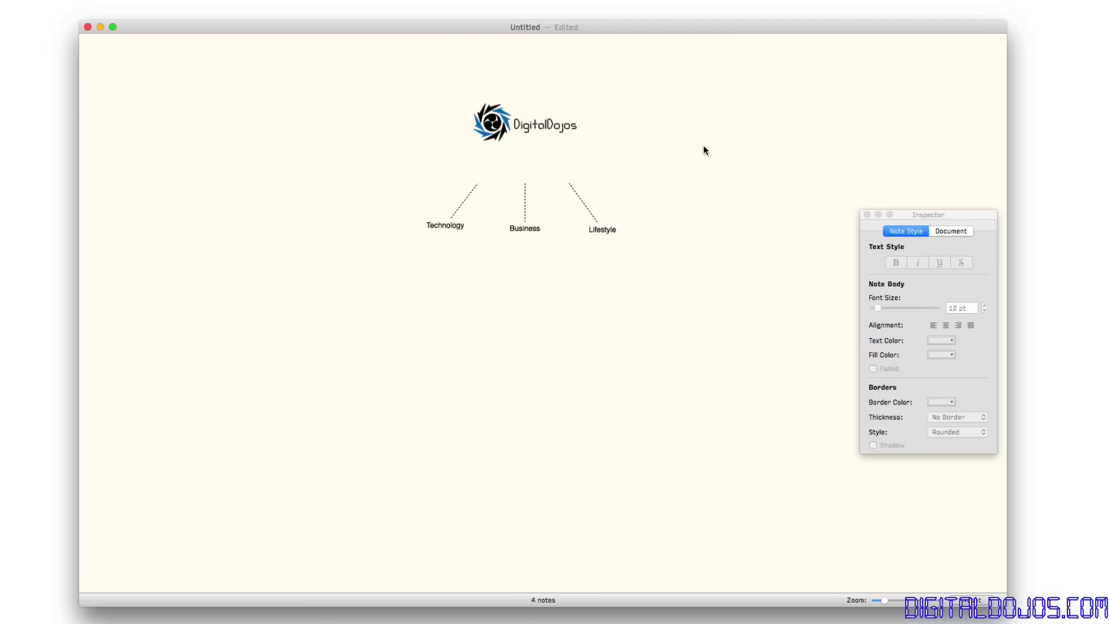
# Show the Inspector's document settings: background colour, black default text and Helvetica font
pyautogui.click(499, 148)
pyautogui.click(580, 247)
pyautogui.click(444, 225)
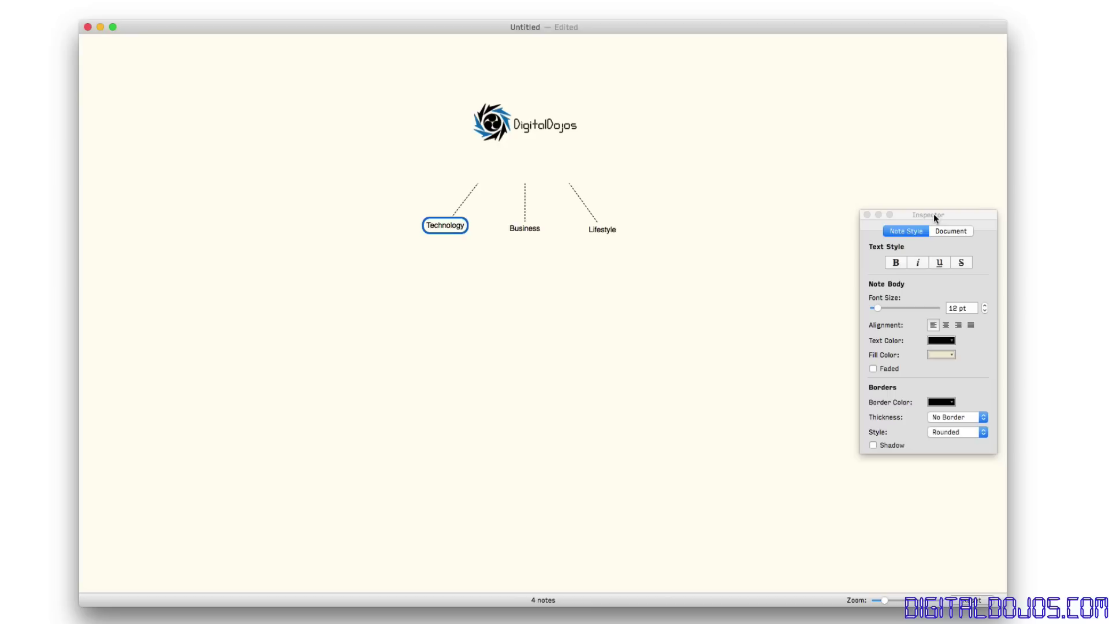
pyautogui.click(945, 232)
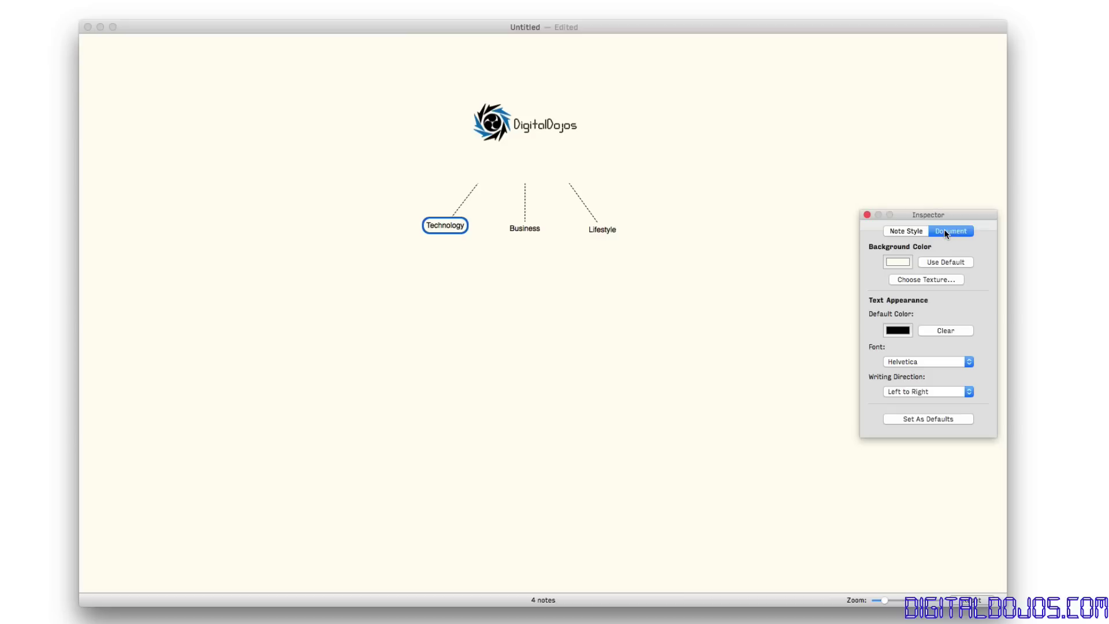
pyautogui.click(648, 259)
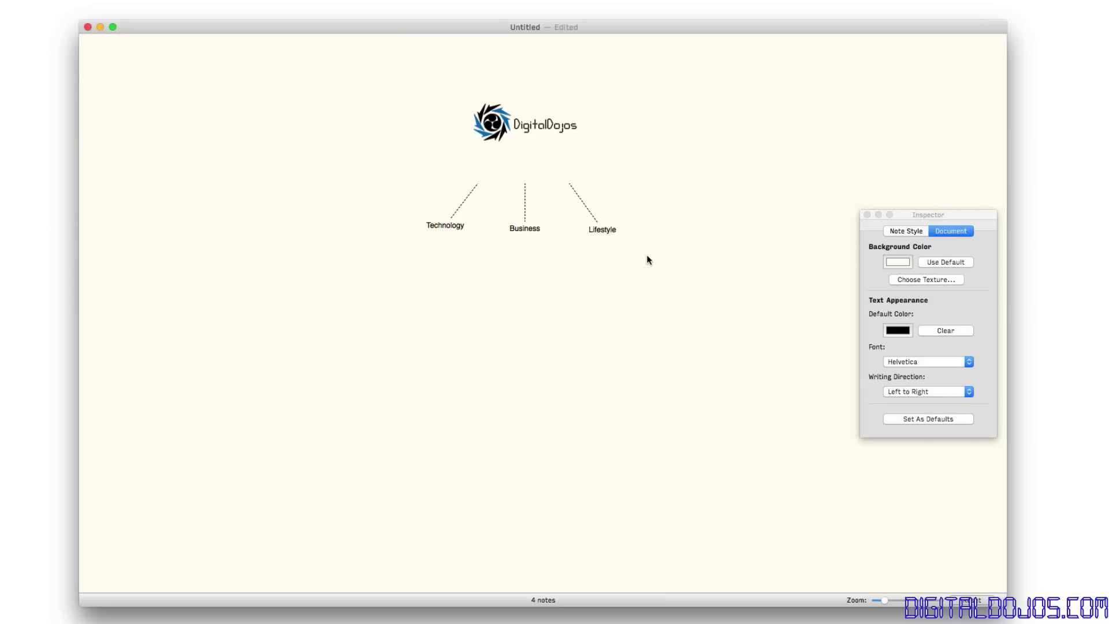
# Apply the Blue Bubble note style to Technology, Business and Lifestyle
pyautogui.rightClick(432, 225)
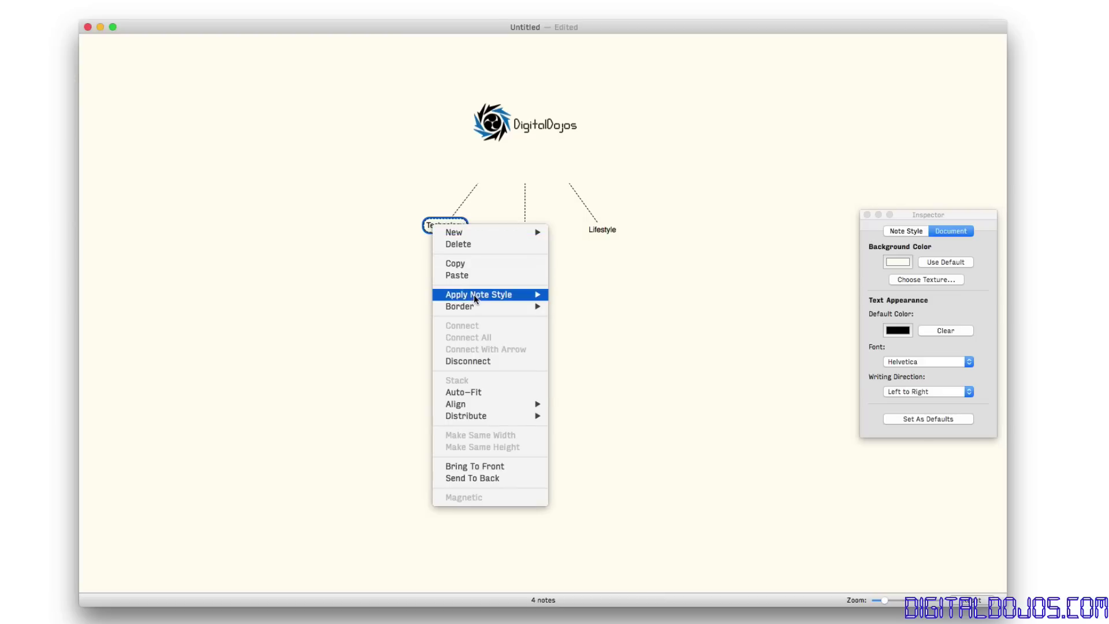
pyautogui.moveTo(475, 297)
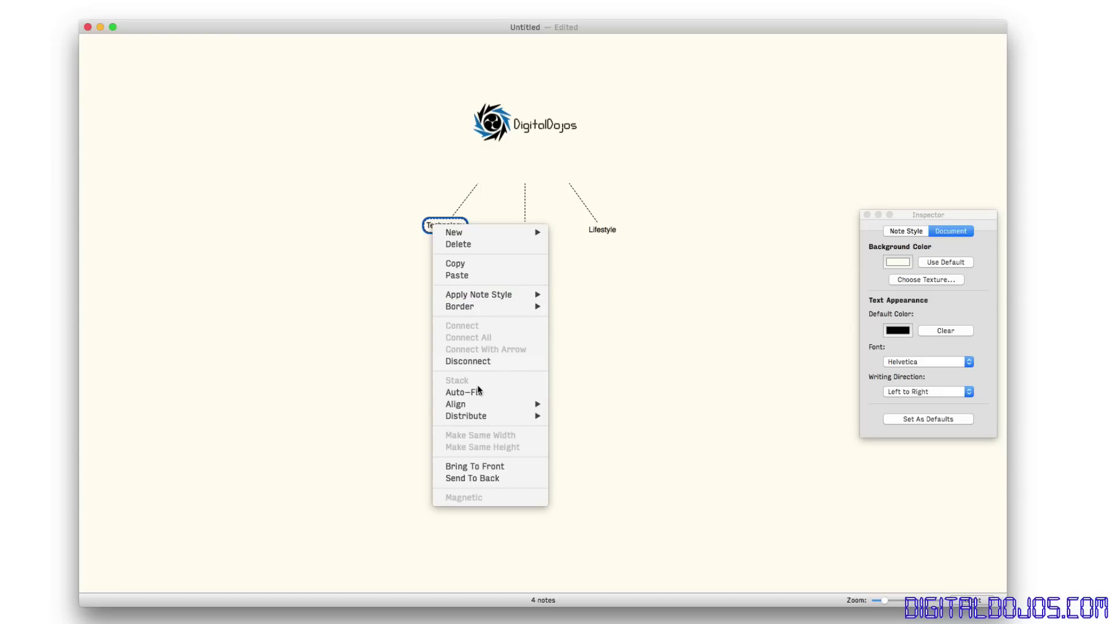
pyautogui.moveTo(485, 404)
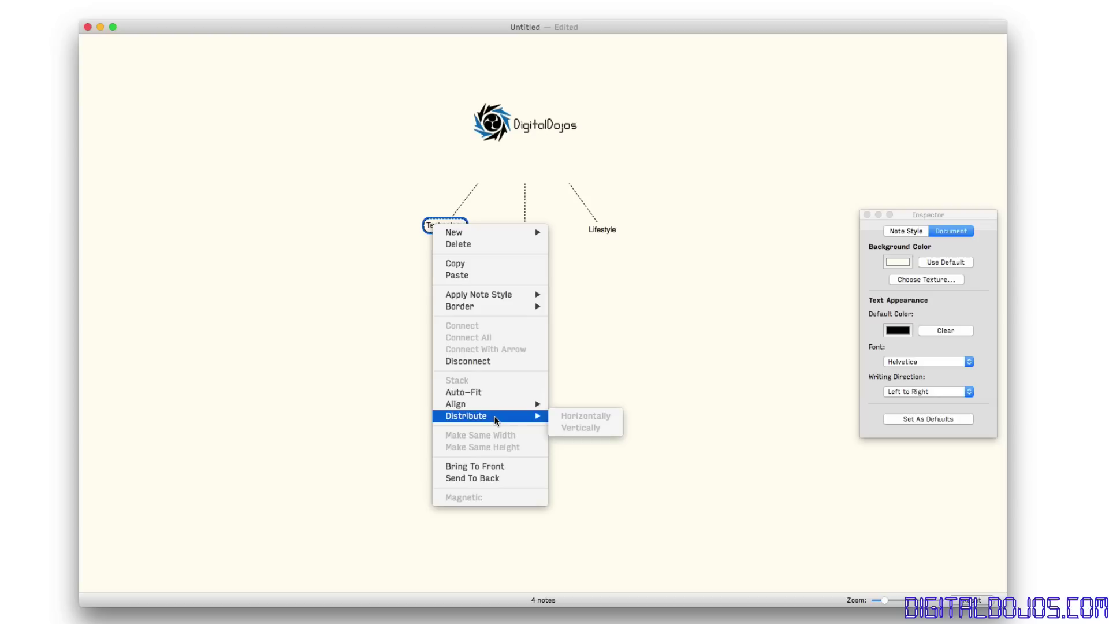
pyautogui.click(670, 277)
pyautogui.moveTo(671, 274); pyautogui.dragTo(418, 219)
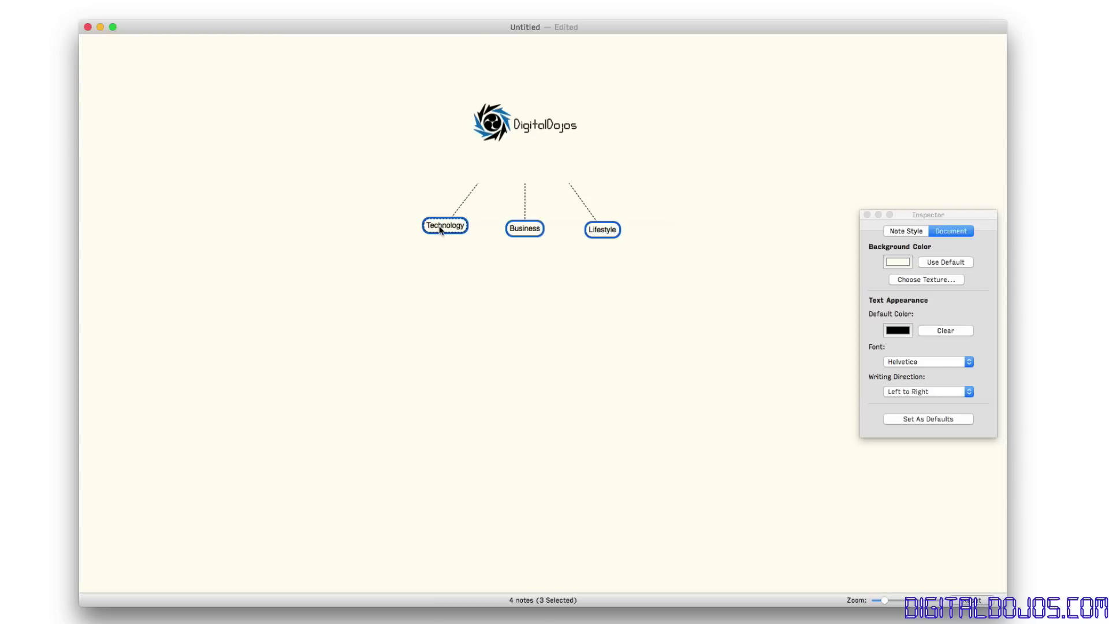
pyautogui.rightClick(440, 230)
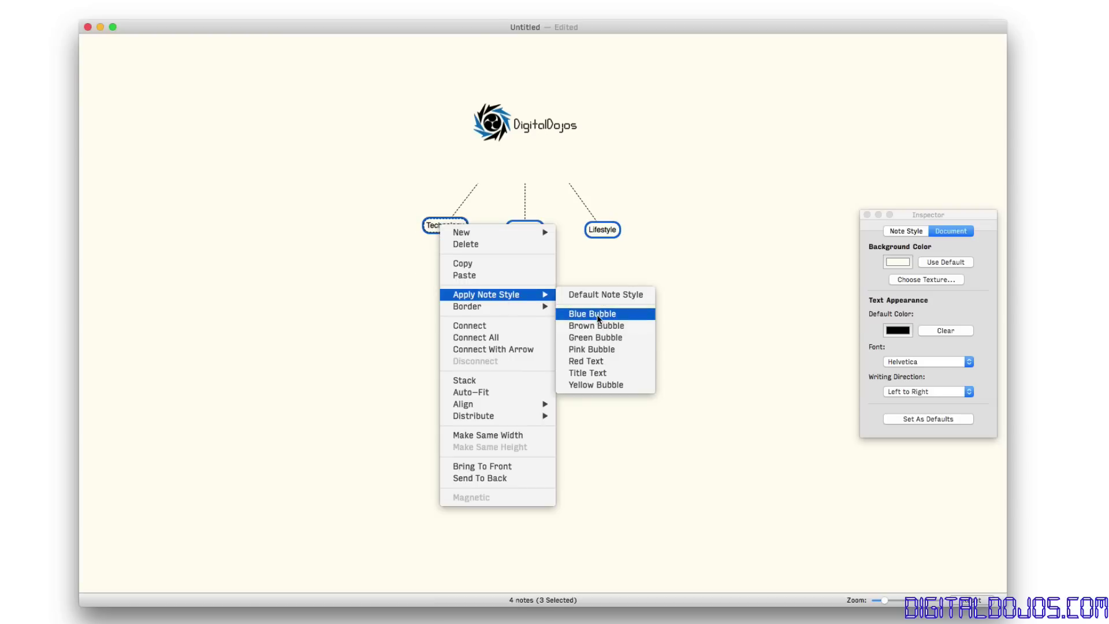
pyautogui.click(598, 314)
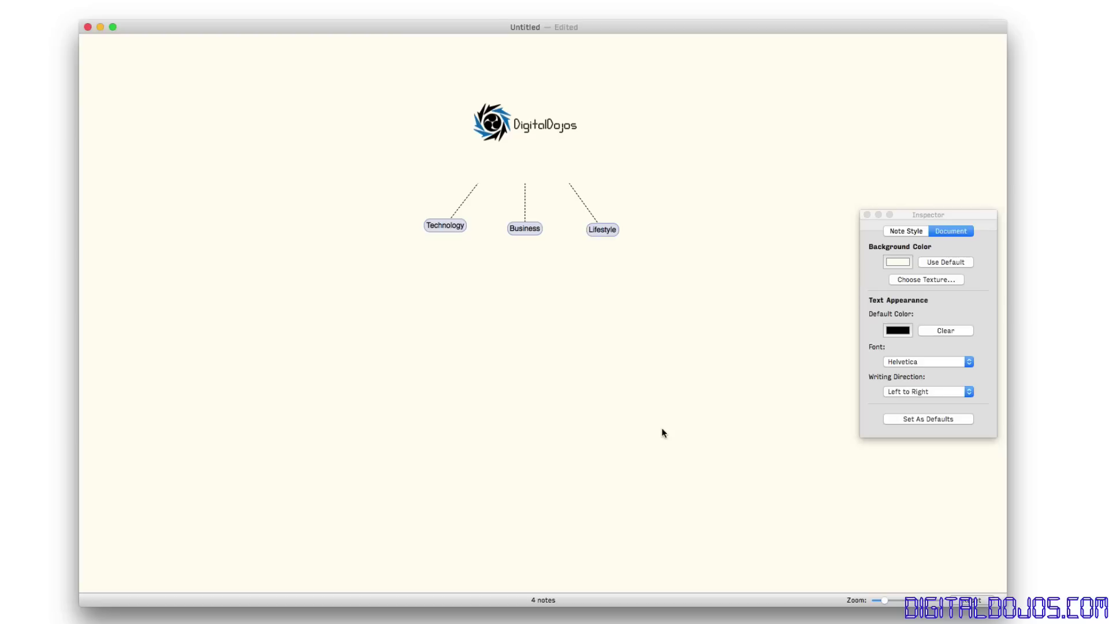
# Add an Advice/Tips note and move it down and left
pyautogui.press('super+z')
pyautogui.moveTo(534, 310); pyautogui.dragTo(495, 347)
pyautogui.click(685, 373)
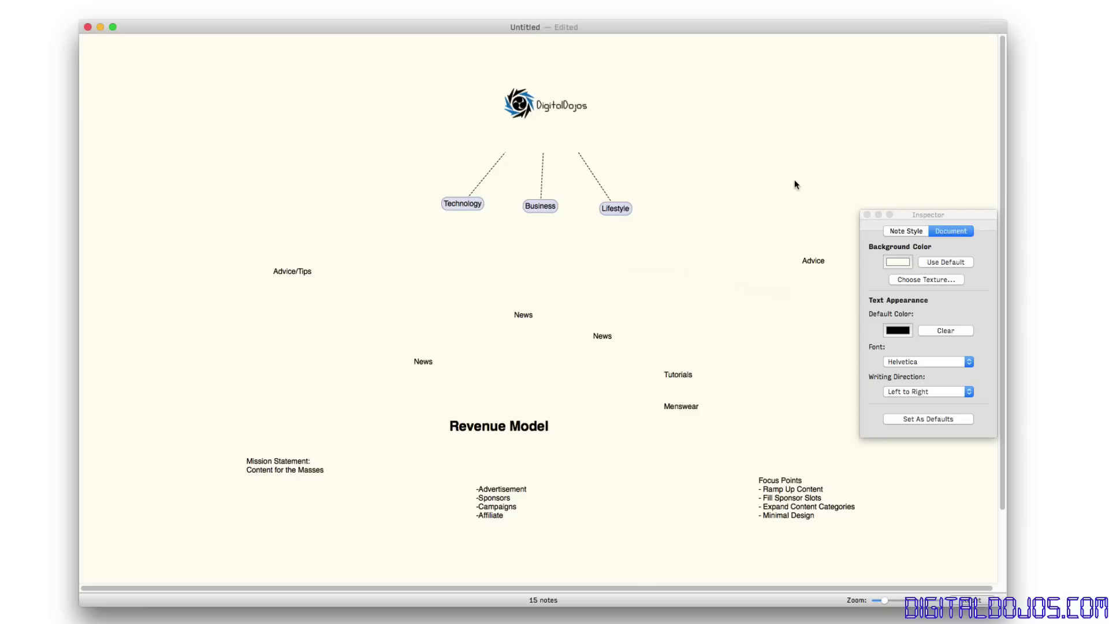
# Link News notes to Technology, Business and Lifestyle, Advice to Lifestyle, and Tutorials to Technology
pyautogui.moveTo(423, 361); pyautogui.dragTo(462, 203)
pyautogui.moveTo(602, 335); pyautogui.dragTo(540, 205)
pyautogui.moveTo(523, 314); pyautogui.dragTo(618, 207)
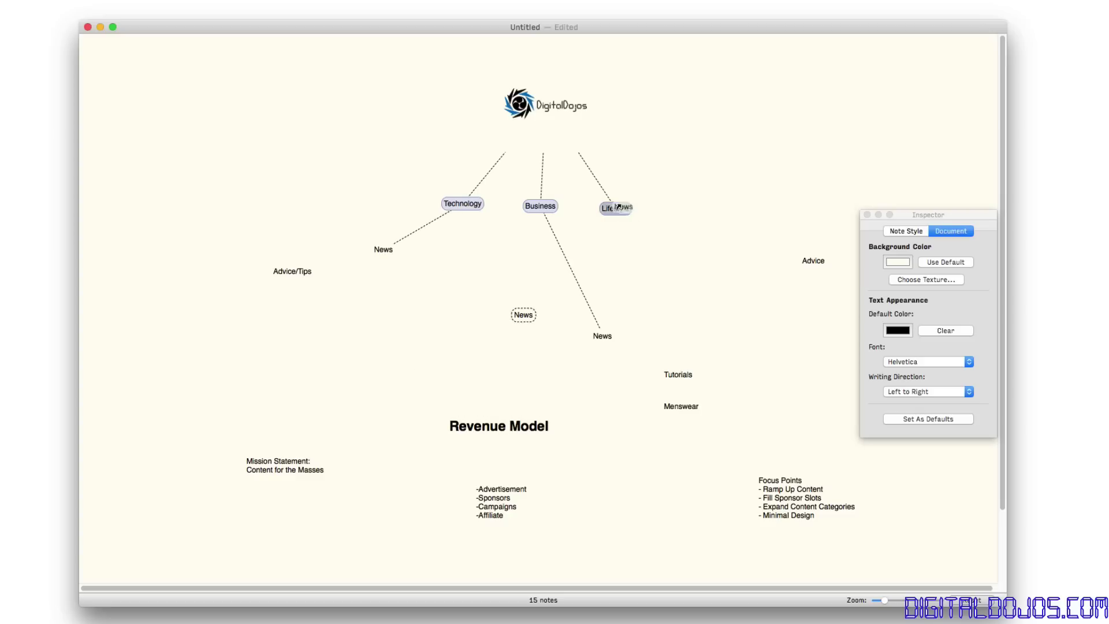
pyautogui.moveTo(814, 260); pyautogui.dragTo(615, 209)
pyautogui.moveTo(677, 374); pyautogui.dragTo(462, 208)
# Add a Reviews note under Technology, then attach Advice/Tips to Business and Menswear to Lifestyle
pyautogui.doubleClick(615, 225)
pyautogui.write('Reviews')
pyautogui.moveTo(615, 225); pyautogui.dragTo(398, 163)
pyautogui.moveTo(615, 226); pyautogui.dragTo(388, 217)
pyautogui.moveTo(293, 271); pyautogui.dragTo(500, 264)
pyautogui.moveTo(681, 406); pyautogui.dragTo(656, 252)
# Merge Revenue Model with the revenue list note and enlarge its font
pyautogui.moveTo(615, 208); pyautogui.dragTo(670, 194)
pyautogui.click(487, 428)
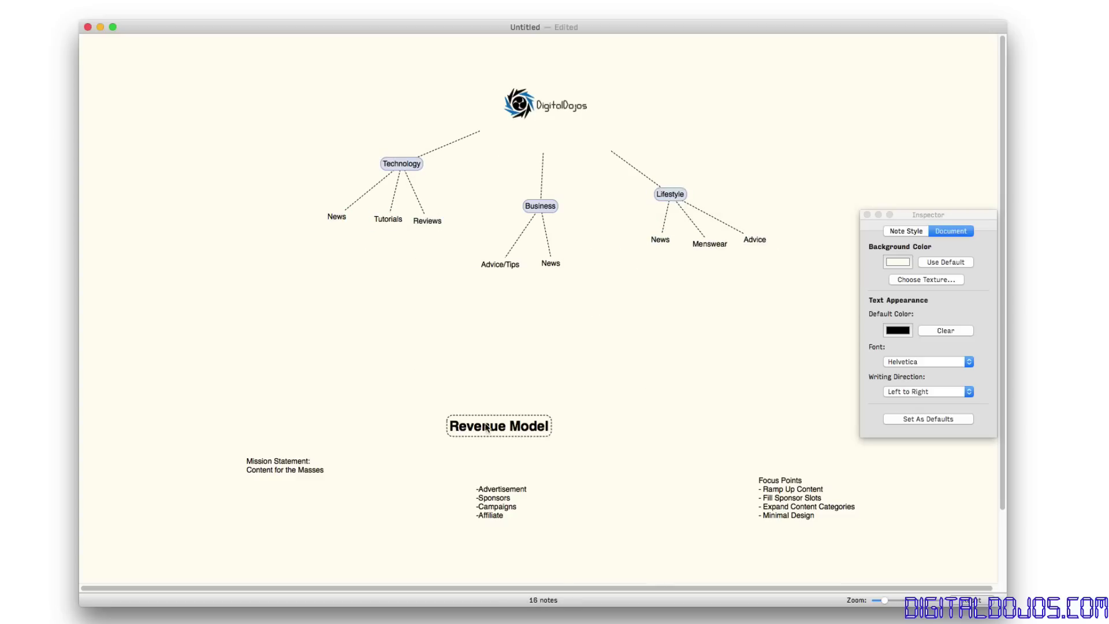
pyautogui.moveTo(487, 428); pyautogui.dragTo(497, 457)
pyautogui.rightClick(497, 457)
pyautogui.click(599, 512)
pyautogui.tripleClick(490, 491)
pyautogui.click(906, 231)
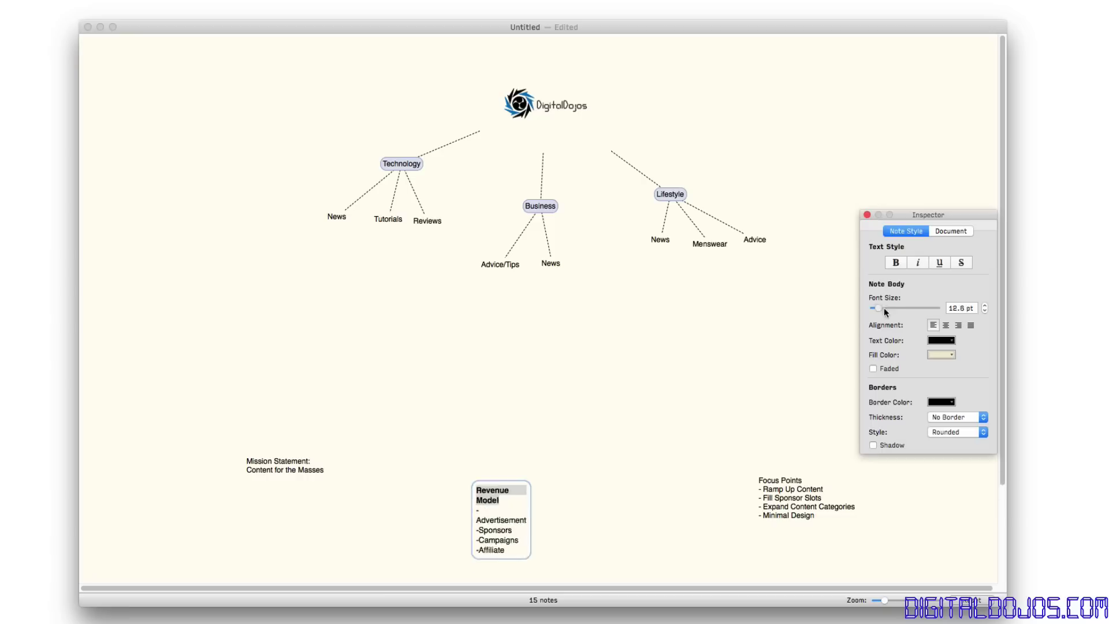
pyautogui.moveTo(883, 307); pyautogui.dragTo(904, 307)
# Border Revenue Model and Focus Points, linking Revenue Model to the logo and Focus Points to it
pyautogui.rightClick(507, 386)
pyautogui.click(648, 491)
pyautogui.moveTo(536, 365); pyautogui.dragTo(643, 444)
pyautogui.click(809, 497)
pyautogui.rightClick(809, 497)
pyautogui.moveTo(877, 527)
pyautogui.click(947, 485)
pyautogui.moveTo(818, 510); pyautogui.dragTo(734, 408)
pyautogui.moveTo(635, 428); pyautogui.dragTo(584, 398)
# Bold the Mission Statement heading, italicise 'Content for the Masses', and move it top left
pyautogui.tripleClick(283, 457)
pyautogui.press('super+b')
pyautogui.press('super+i')
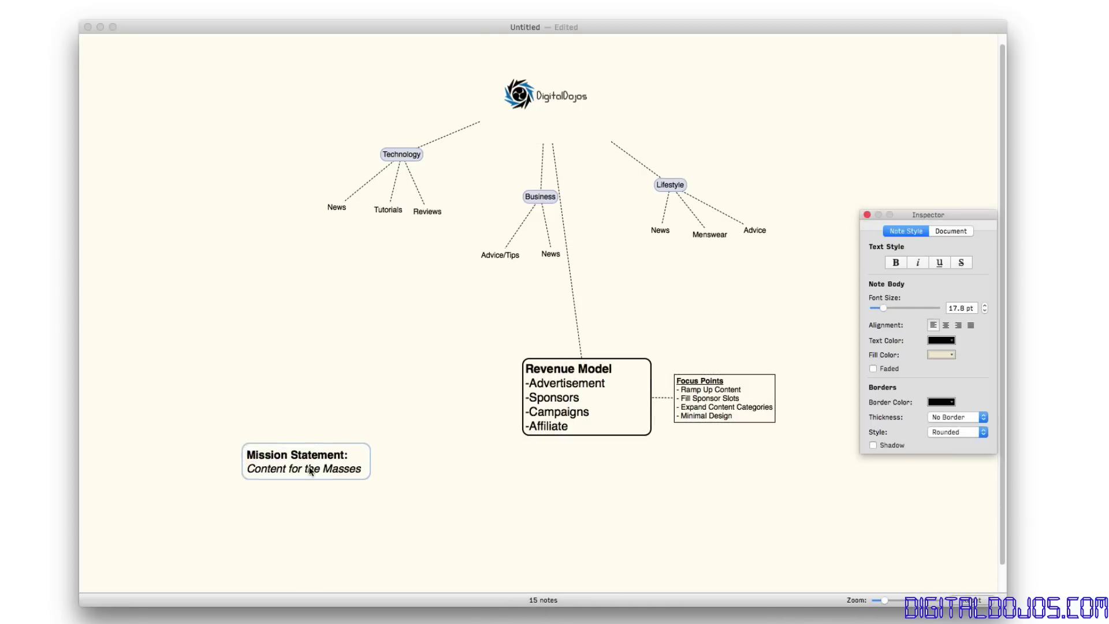
pyautogui.moveTo(310, 471); pyautogui.dragTo(410, 97)
# Make the three category notes the same width and align them at one height
pyautogui.click(398, 179)
pyautogui.keyDown('shift'); pyautogui.click(528, 221); pyautogui.keyUp('shift')
pyautogui.keyDown('shift'); pyautogui.click(666, 209); pyautogui.keyUp('shift')
pyautogui.rightClick(538, 221)
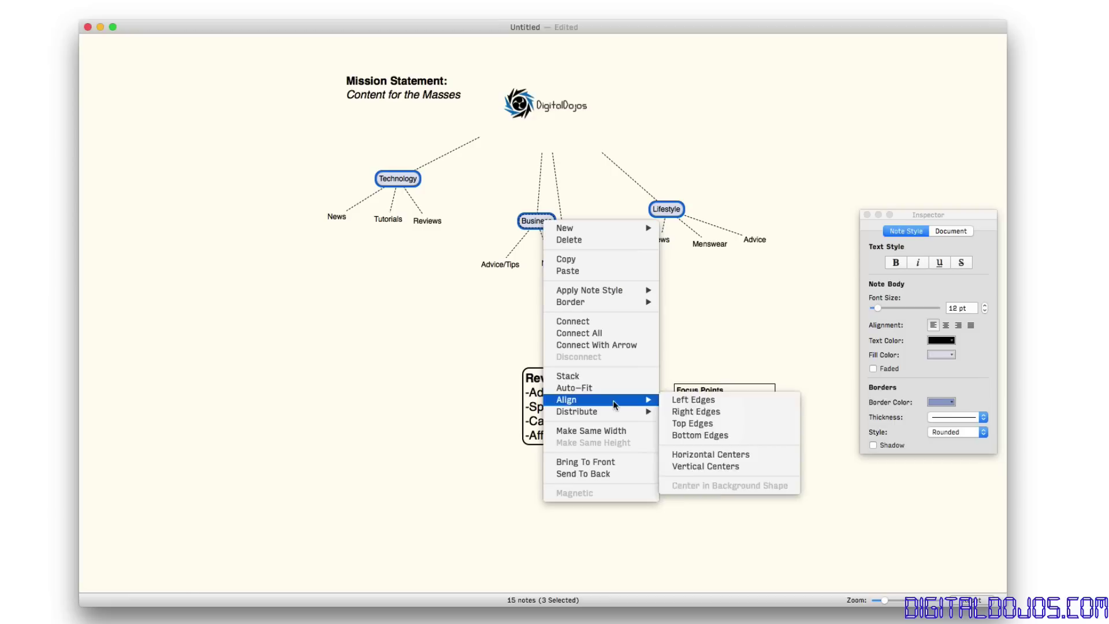
pyautogui.click(609, 431)
pyautogui.rightClick(526, 210)
pyautogui.click(693, 431)
# Align all eight subtopic notes along their top edges in one row
pyautogui.moveTo(292, 231); pyautogui.dragTo(755, 243)
pyautogui.moveTo(574, 276); pyautogui.dragTo(442, 235)
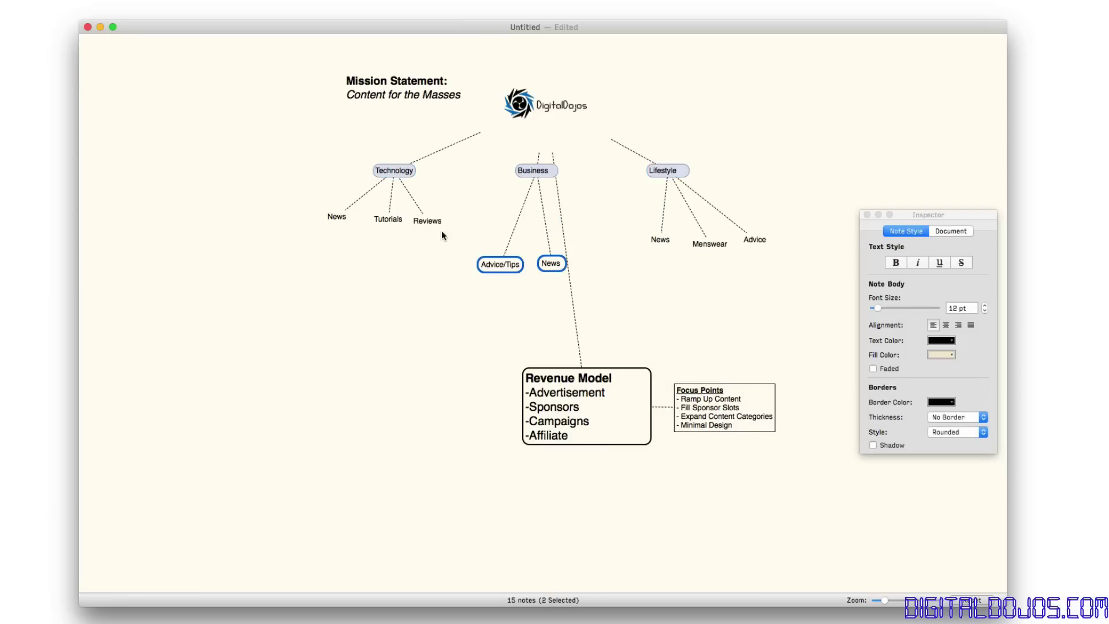
pyautogui.moveTo(312, 199); pyautogui.dragTo(774, 274)
pyautogui.rightClick(659, 238)
pyautogui.click(816, 434)
pyautogui.moveTo(306, 277); pyautogui.dragTo(605, 266)
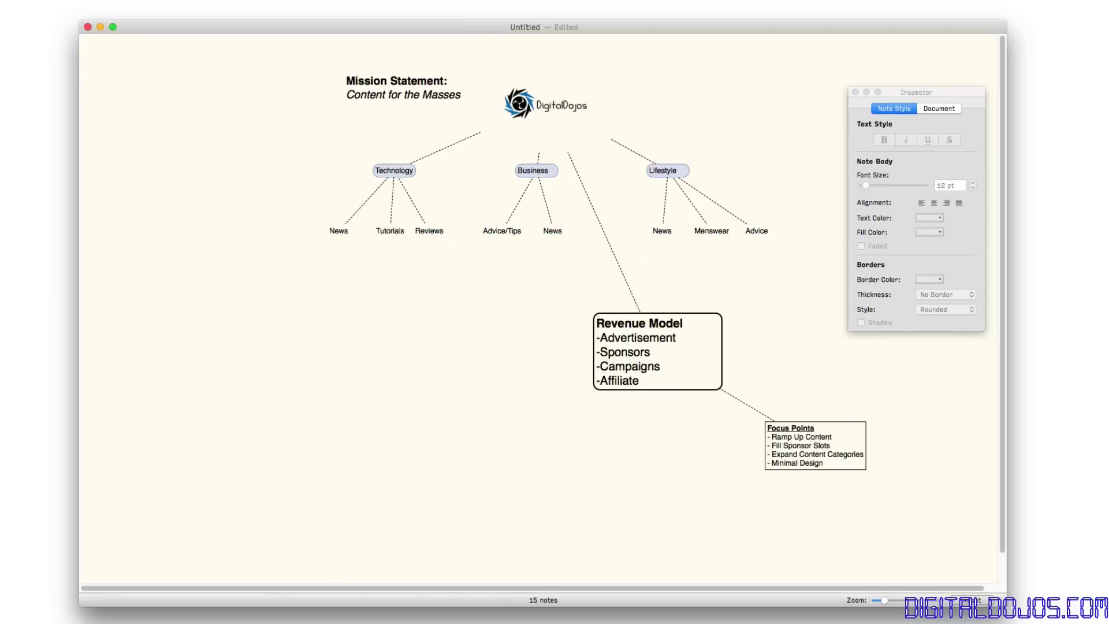
# Paste the DigitalDojos website screenshot into the map, then switch to another application
pyautogui.press('super+v')
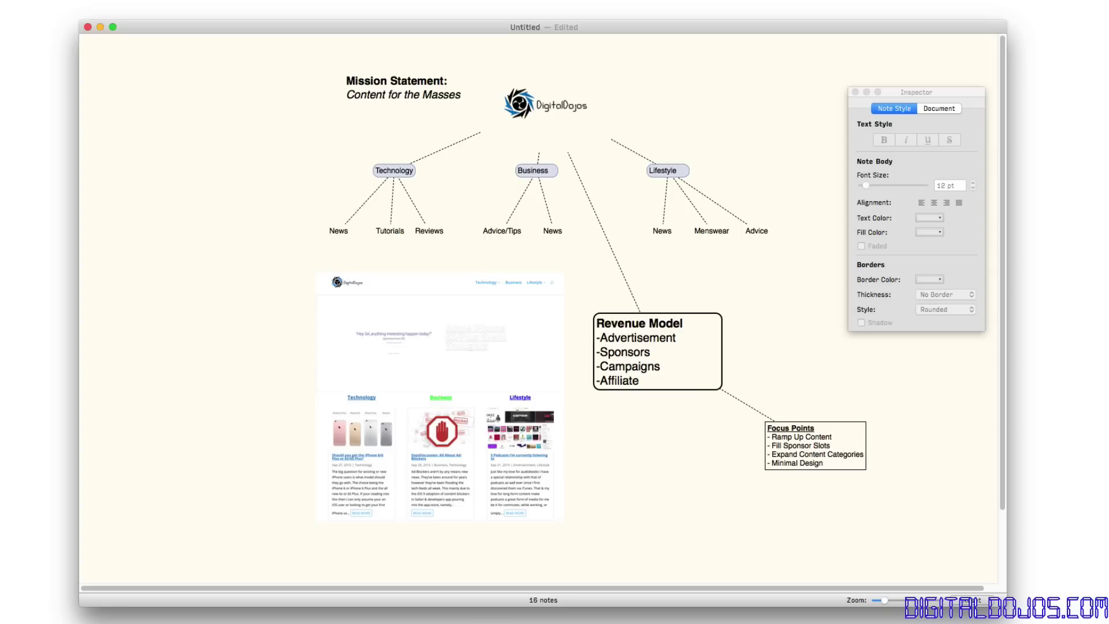
pyautogui.press('super+Tab')
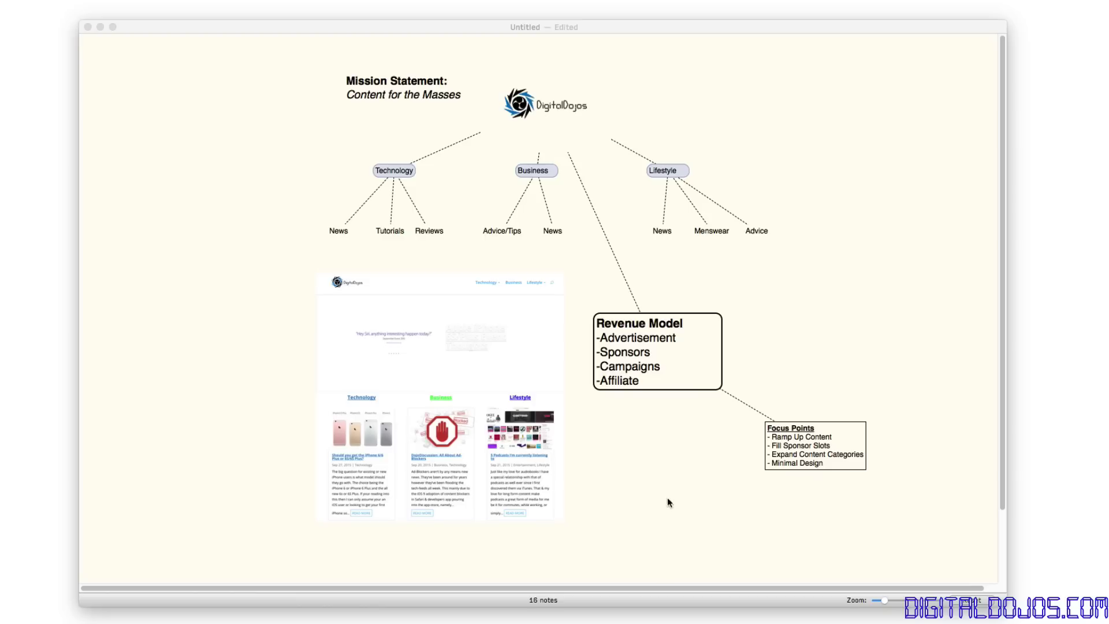
# Enlarge the mind map with the footer Zoom slider and scroll to frame it
pyautogui.moveTo(884, 601)
pyautogui.mouseDown()
pyautogui.moveTo(901, 603)
pyautogui.moveTo(890, 602)
pyautogui.mouseUp()
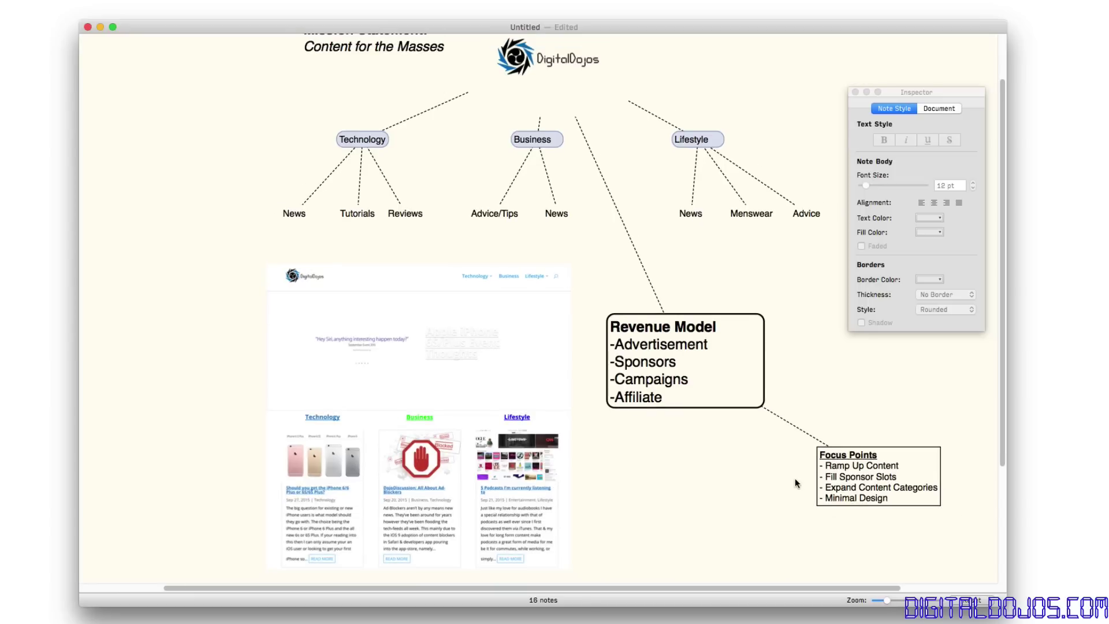
pyautogui.scroll(3, 794, 477)
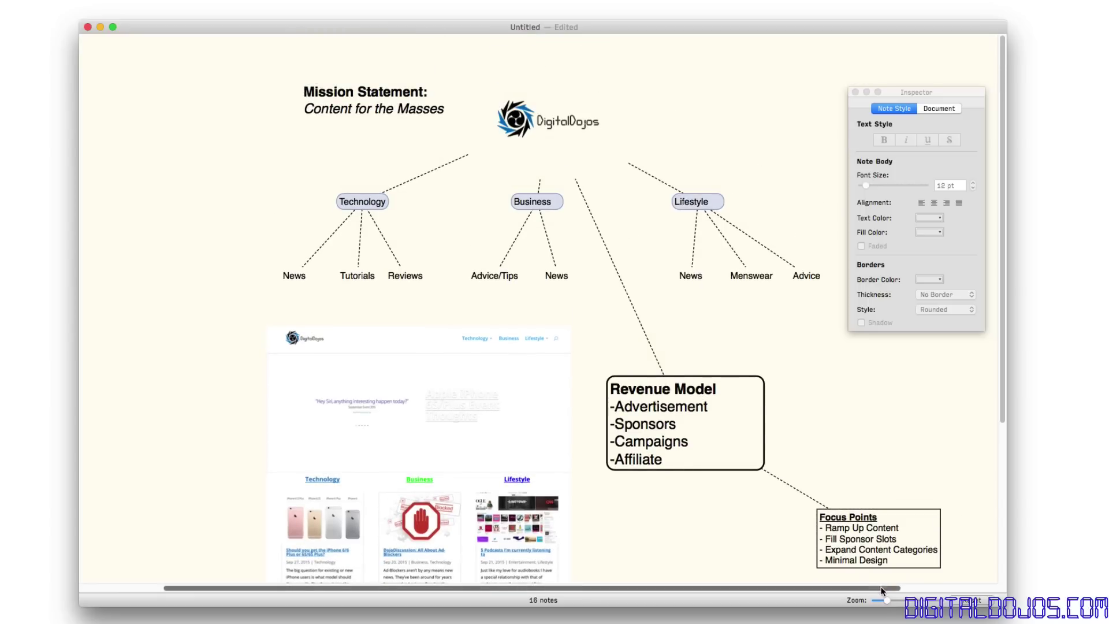
pyautogui.moveTo(882, 587); pyautogui.dragTo(638, 593)
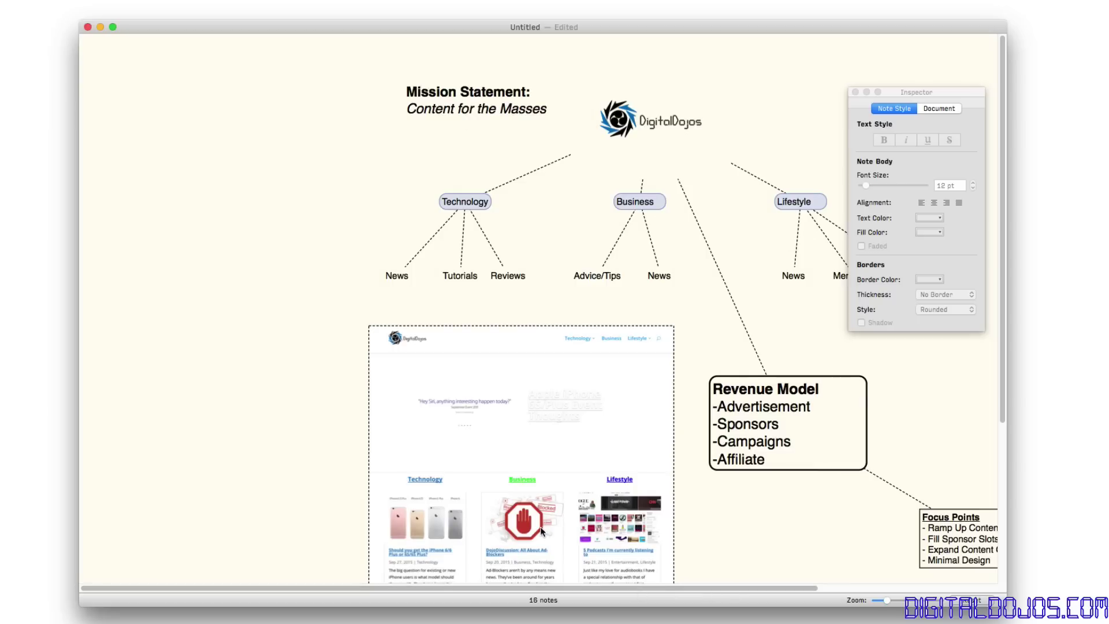
pyautogui.scroll(-8, 722, 508)
pyautogui.moveTo(751, 586); pyautogui.dragTo(904, 587)
pyautogui.scroll(8, 750, 520)
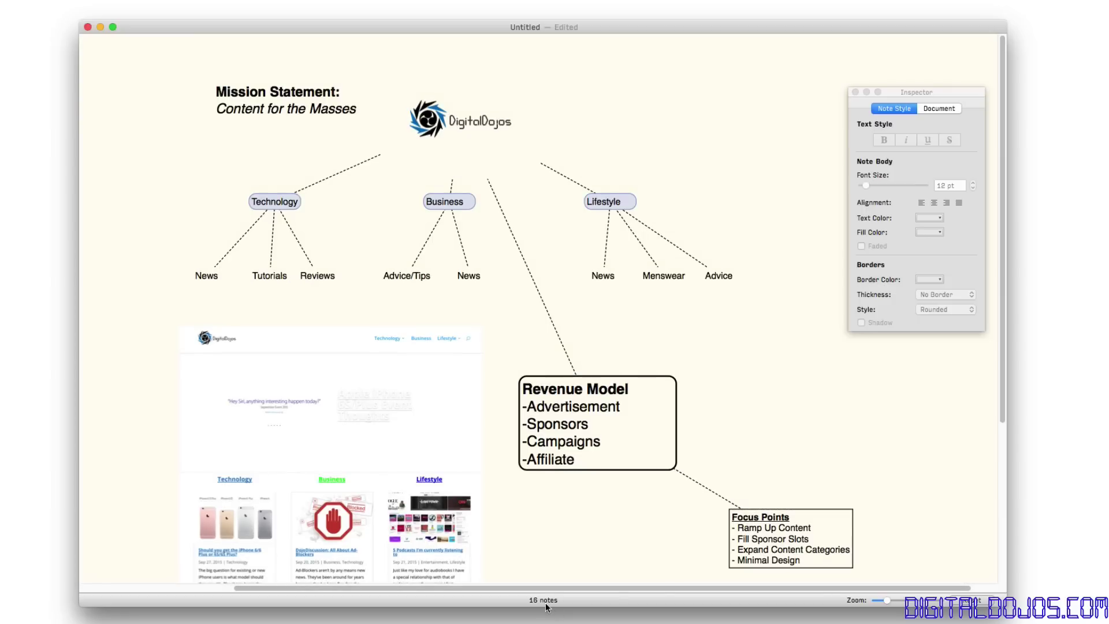
pyautogui.hscroll(-2, 549, 604)
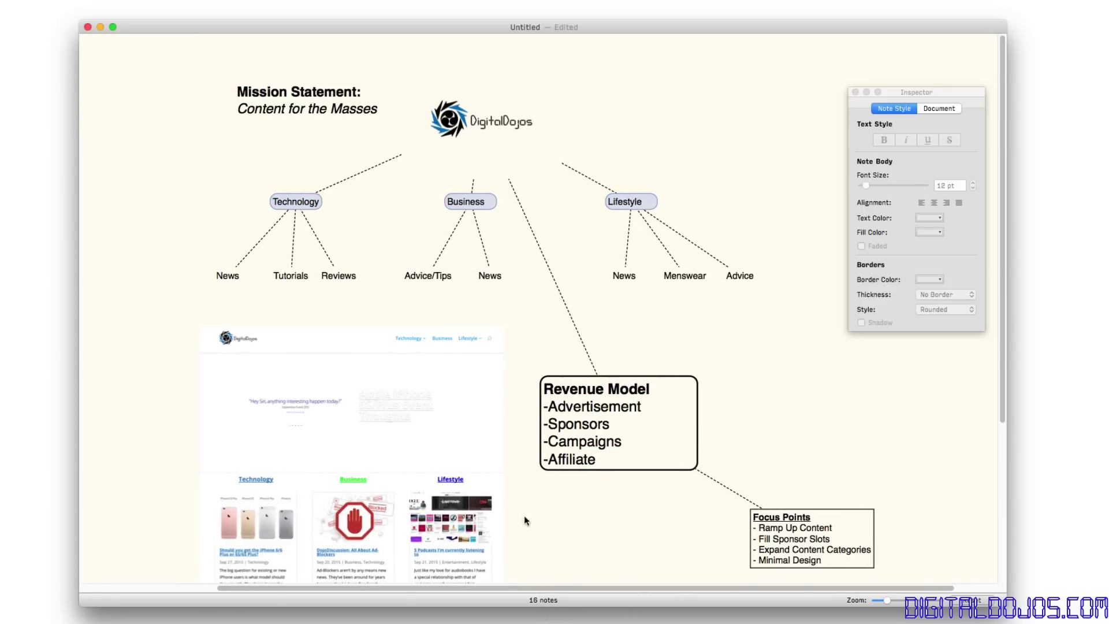
# Review the General, New Notes and New Shapes preferences, close them, and show the File menu
pyautogui.click(290, 276)
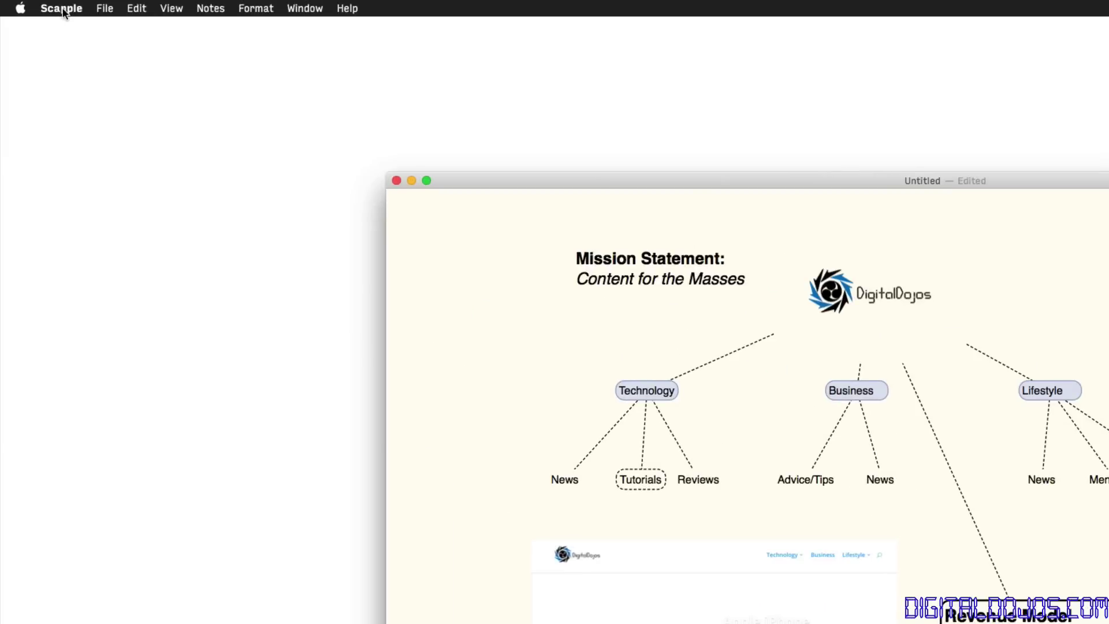
pyautogui.click(40, 2)
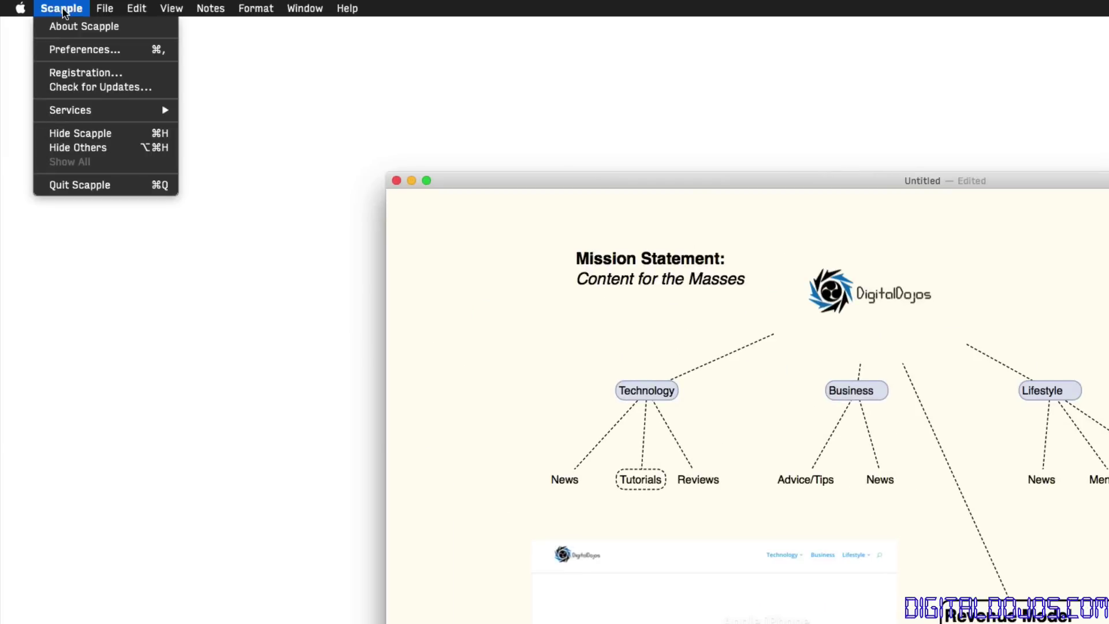
pyautogui.click(85, 50)
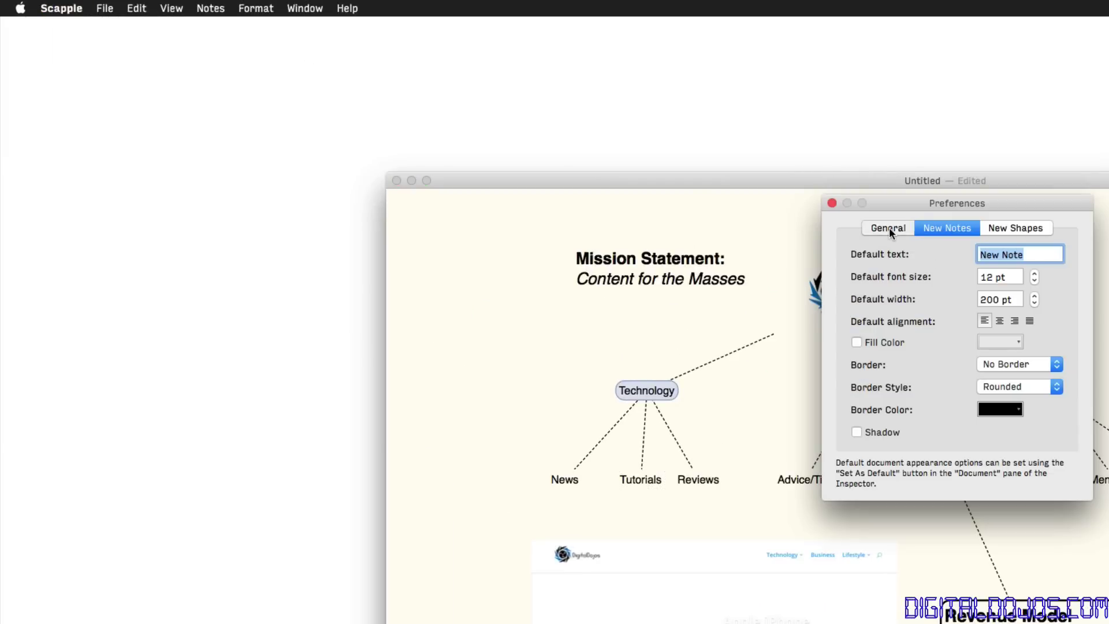
pyautogui.click(888, 226)
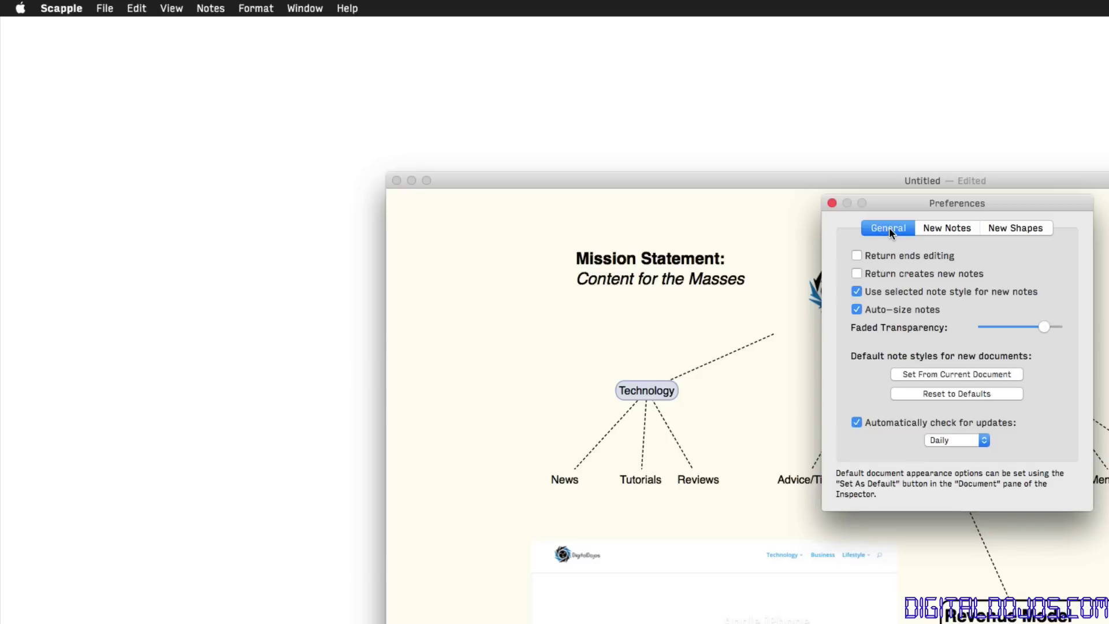
pyautogui.click(943, 227)
pyautogui.click(1005, 228)
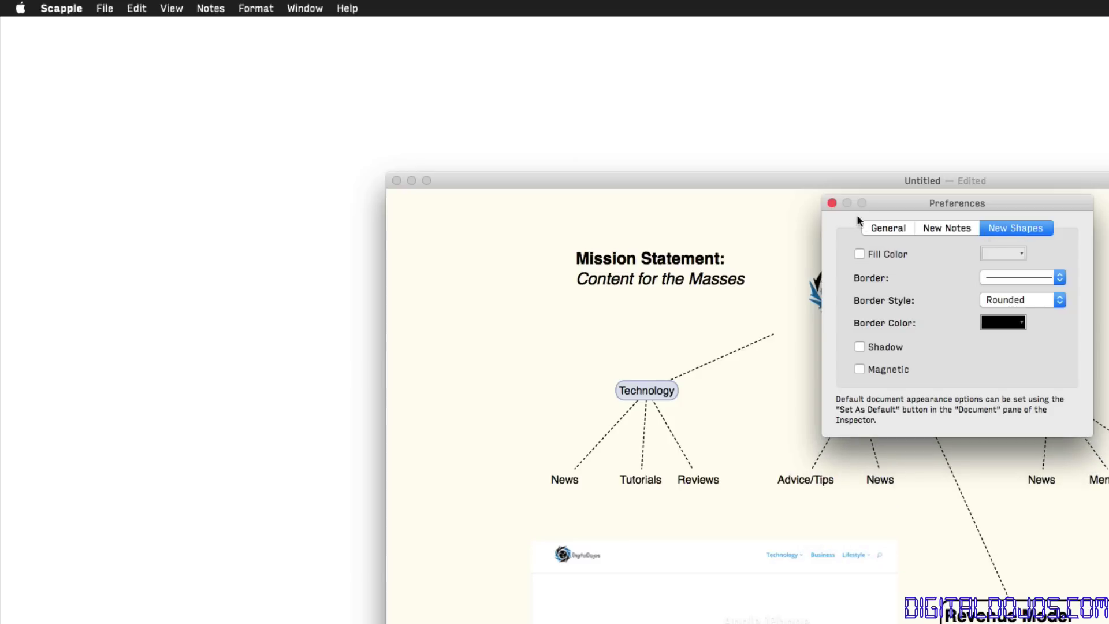
pyautogui.click(832, 203)
pyautogui.click(104, 8)
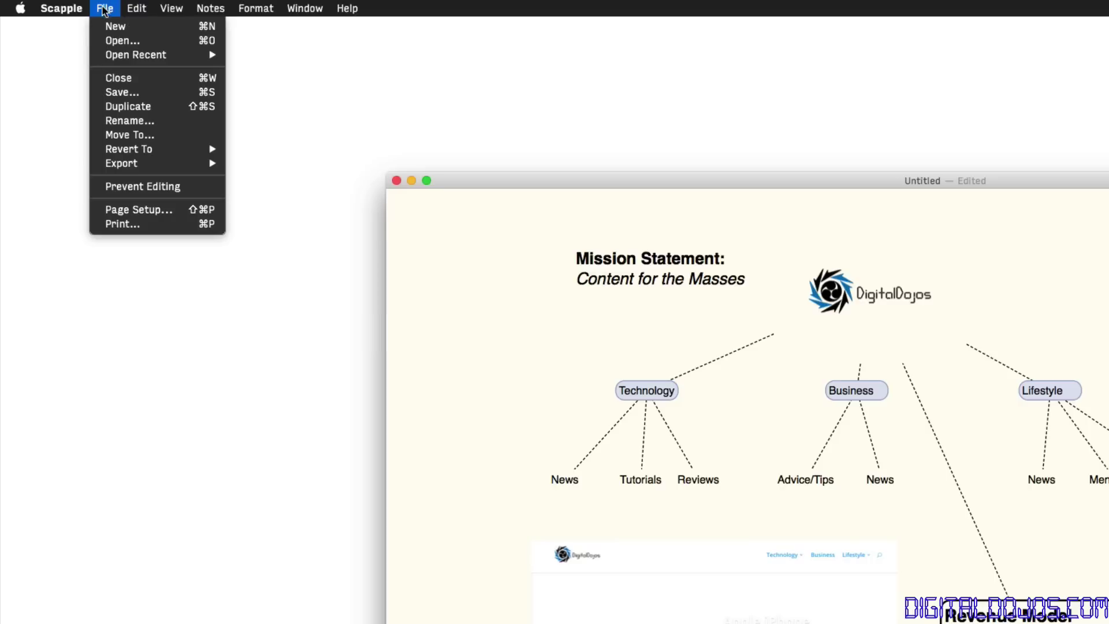
# Browse the File > Export formats, then the Edit, View, Notes, Format and Window menus
pyautogui.moveTo(147, 166)
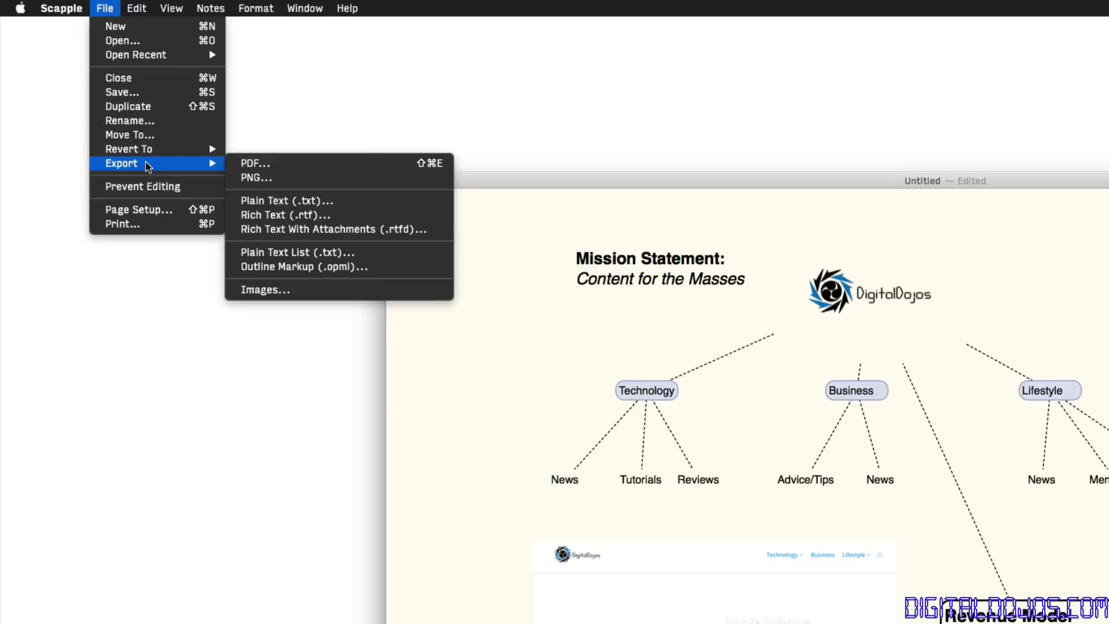
pyautogui.moveTo(137, 5)
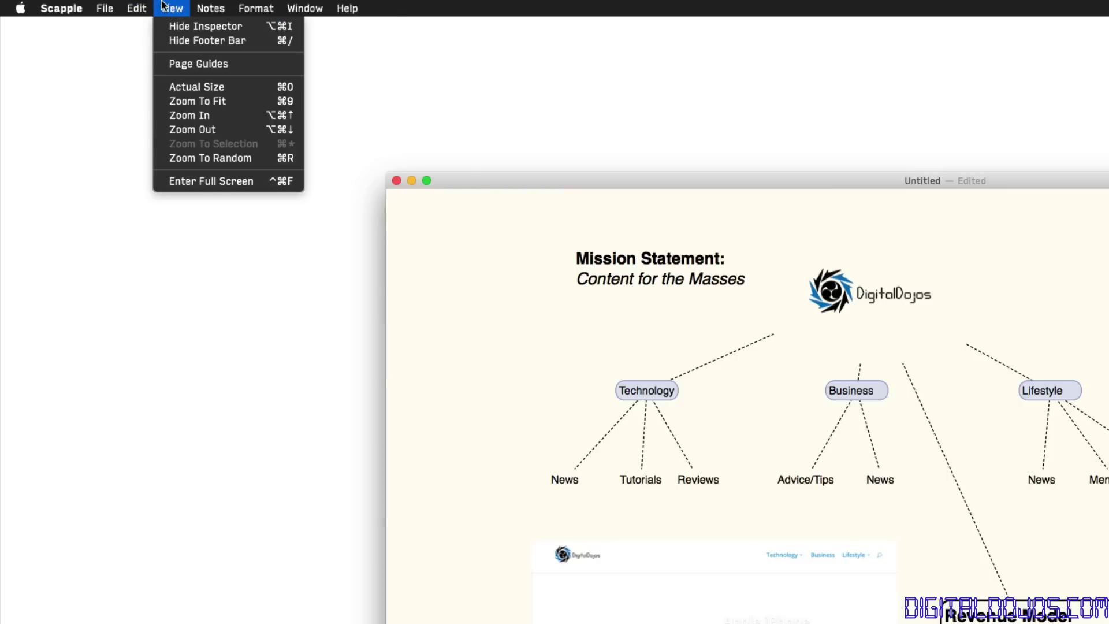
pyautogui.moveTo(208, 4)
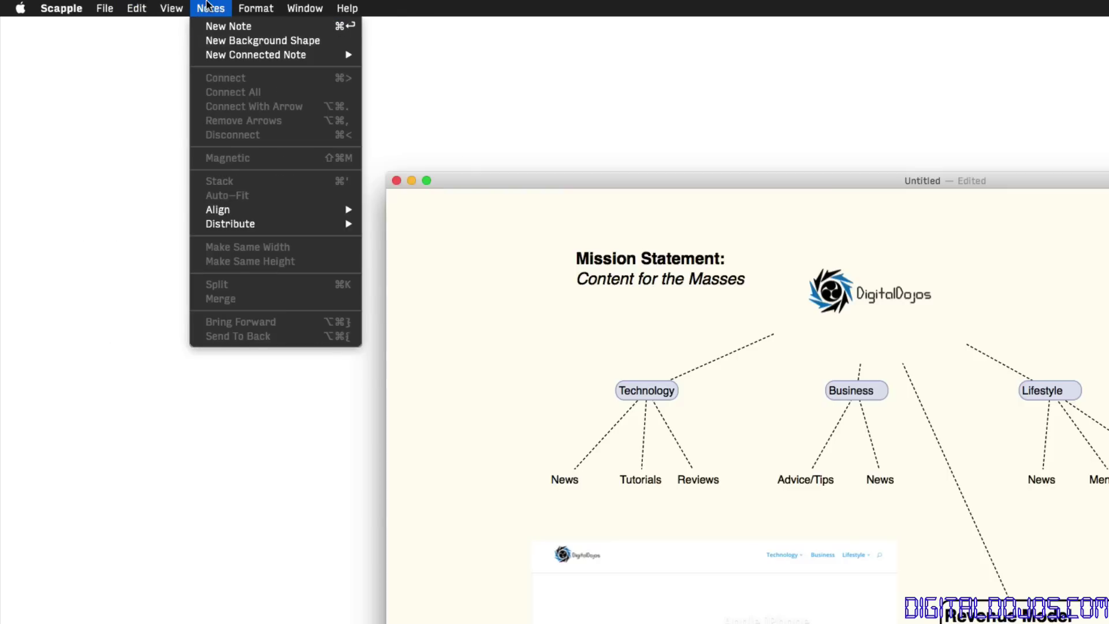
pyautogui.moveTo(249, 4)
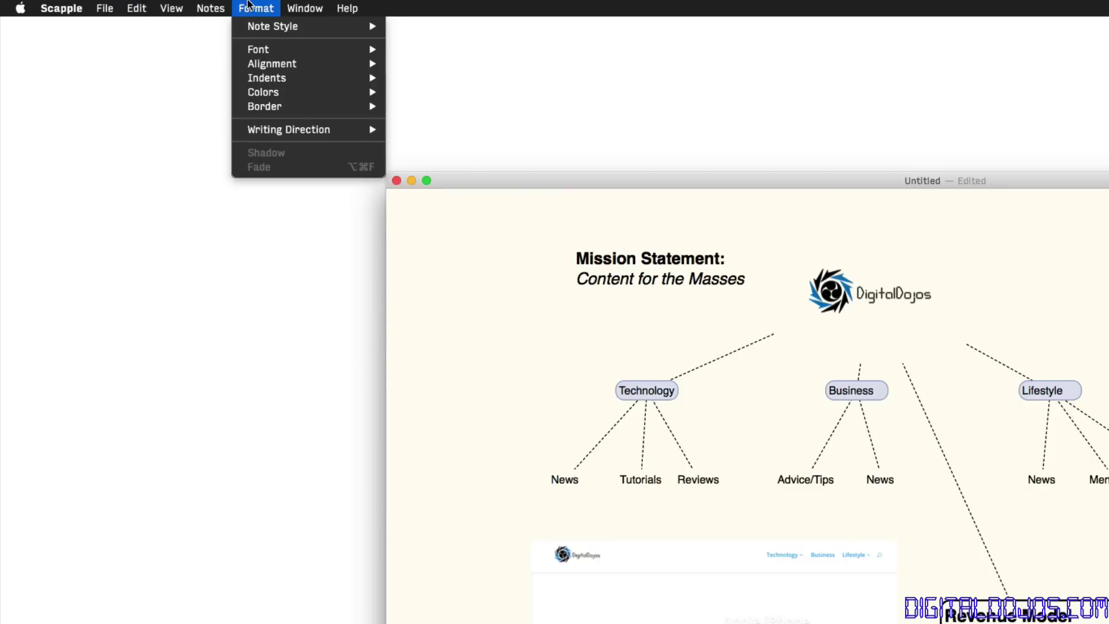
pyautogui.moveTo(308, 4)
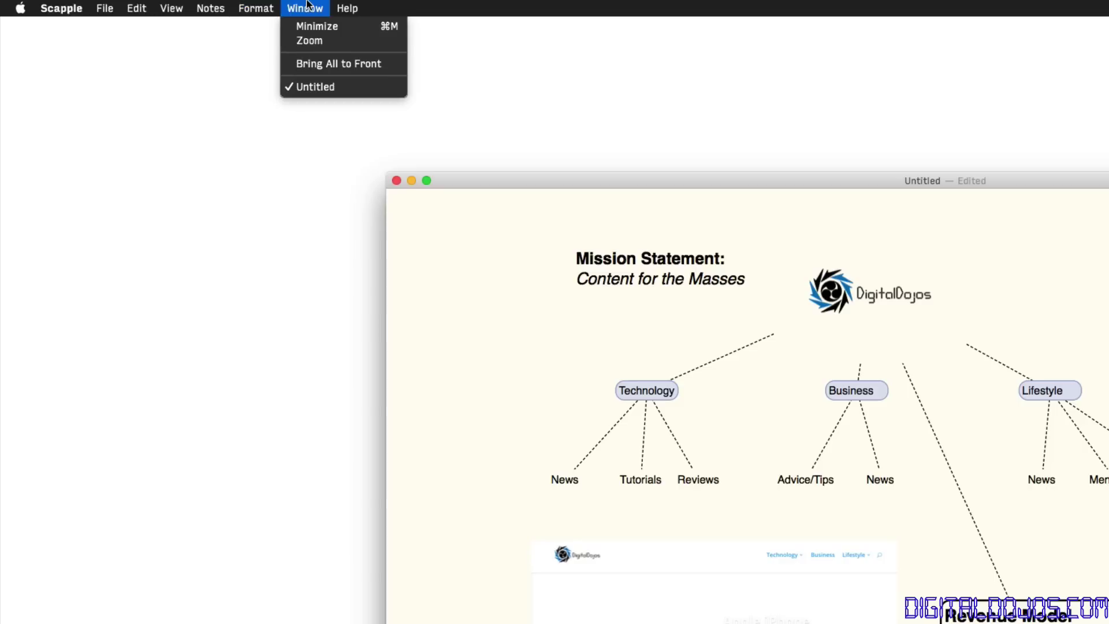
pyautogui.click(535, 184)
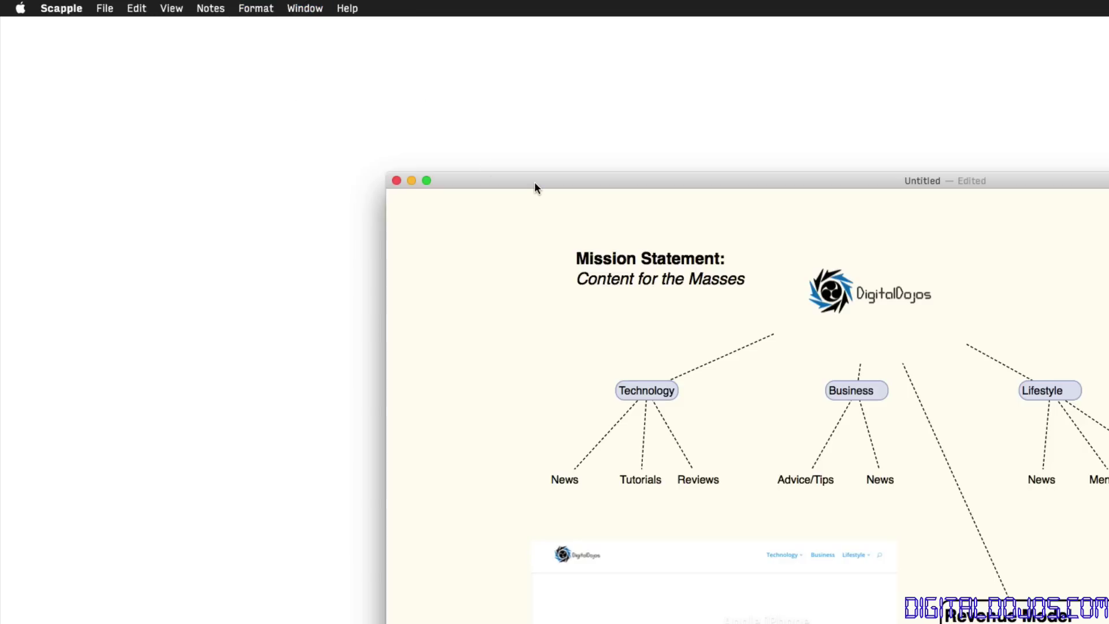
pyautogui.moveTo(547, 209); pyautogui.dragTo(605, 324)
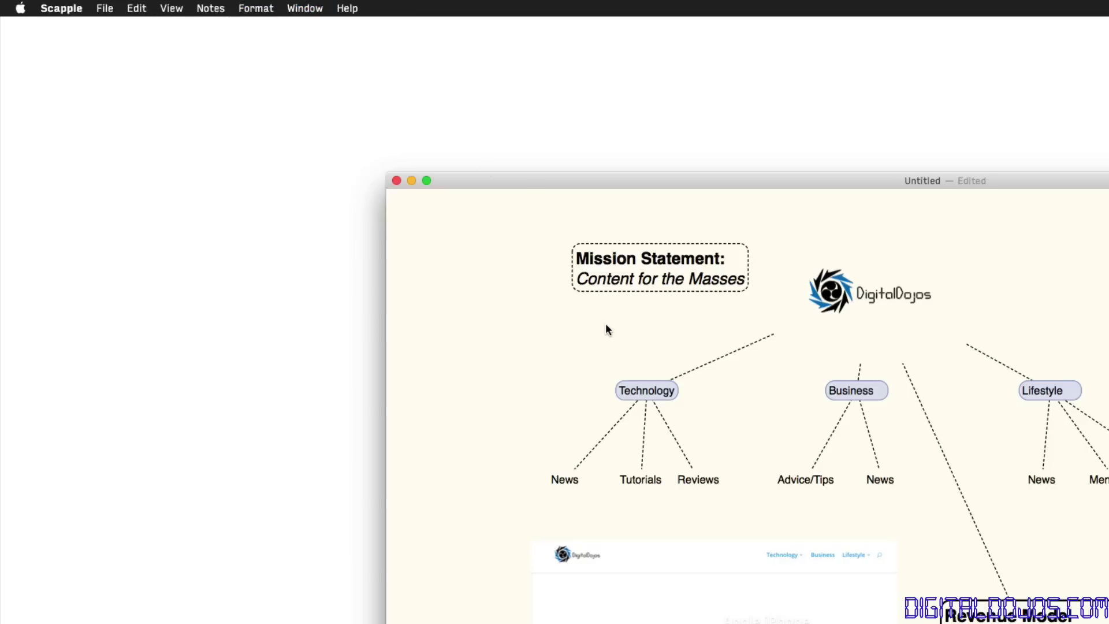